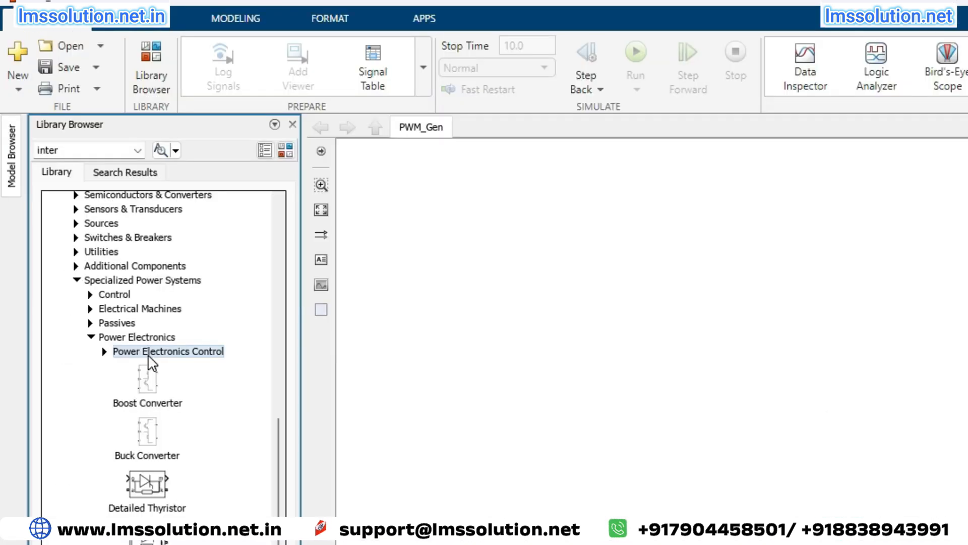
Add a PWM Generator (DC-DC) block from the Power Electronics Control library to the model and position it on the canvas.
{"action": "double_click", "coordinate": [84, 209]}
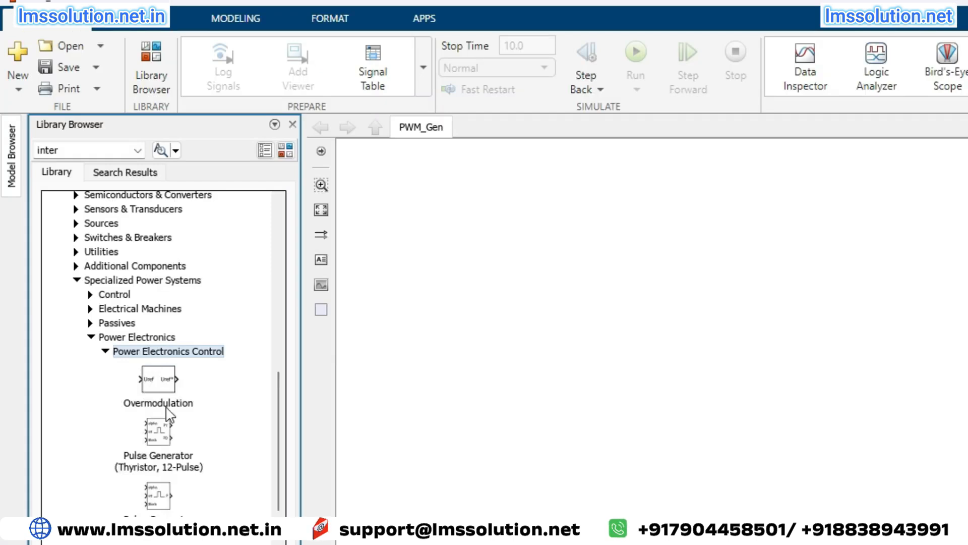
{"action": "scroll", "coordinate": [164, 398], "scroll_direction": "down", "scroll_amount": 7}
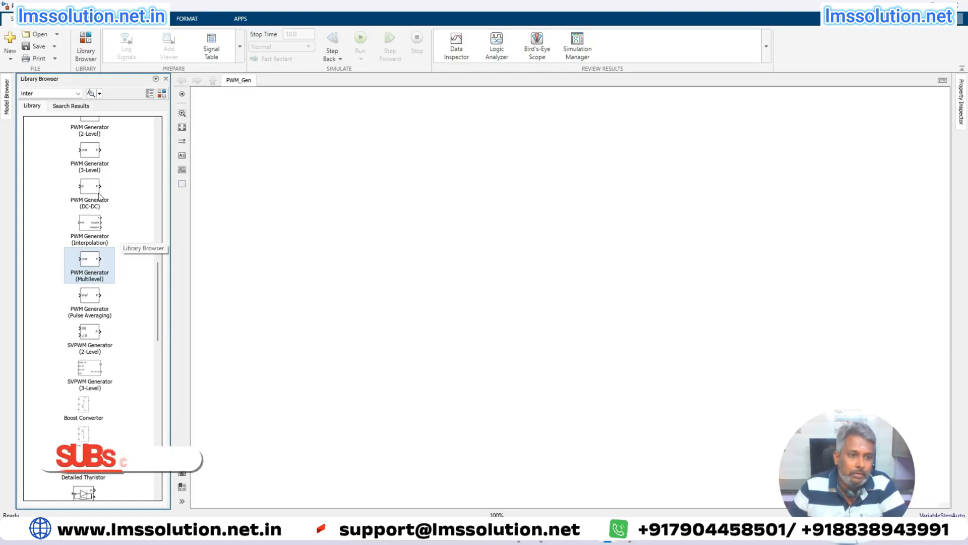
{"action": "left_click", "coordinate": [84, 201]}
{"action": "scroll", "coordinate": [84, 203], "scroll_direction": "up", "scroll_amount": 1}
{"action": "scroll", "coordinate": [85, 202], "scroll_direction": "up", "scroll_amount": 1}
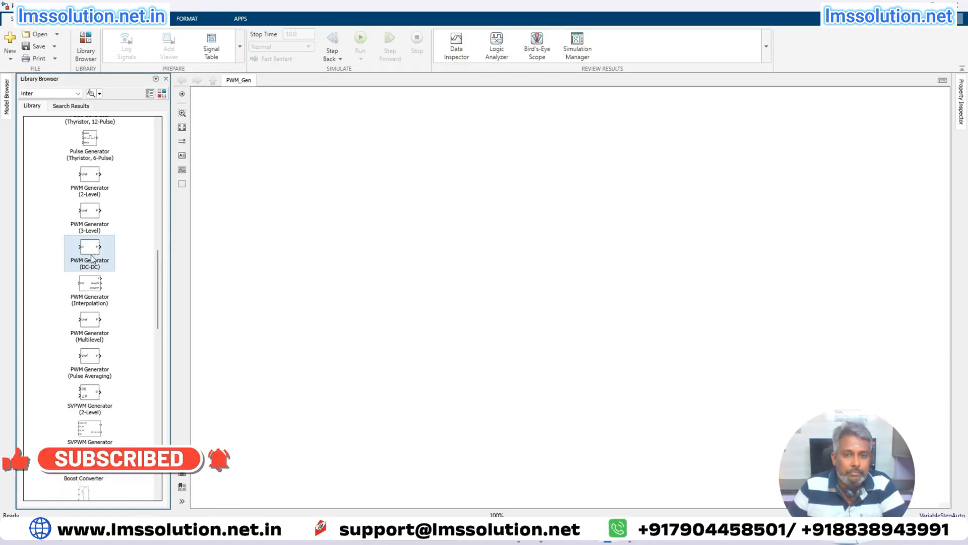
{"action": "left_click_drag", "start_coordinate": [90, 250], "coordinate": [378, 235]}
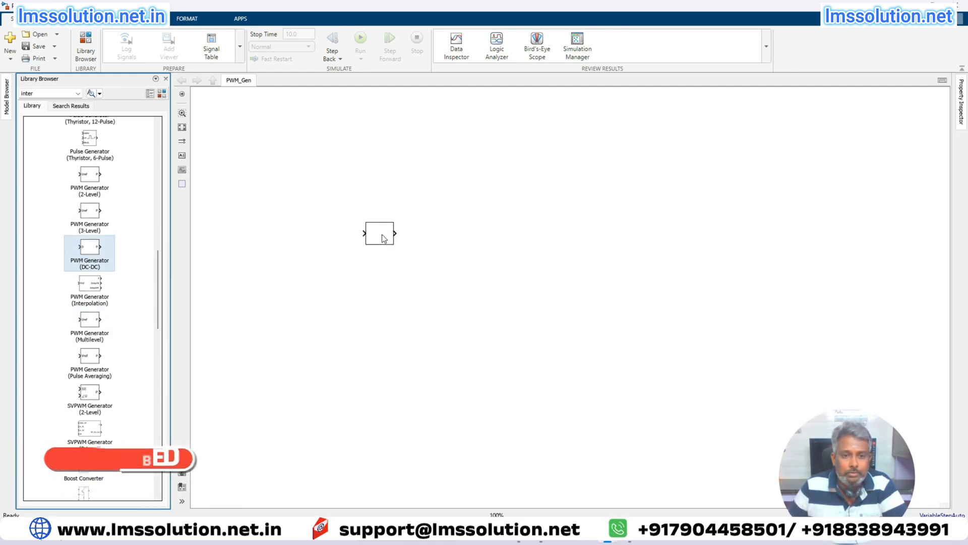
{"action": "scroll", "coordinate": [353, 237], "scroll_direction": "up", "scroll_amount": 3}
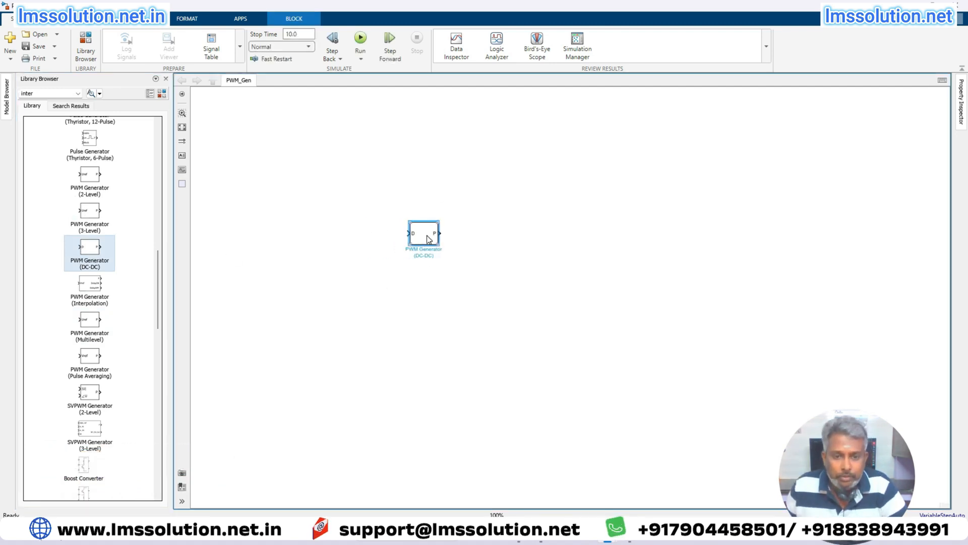
{"action": "scroll", "coordinate": [429, 240], "scroll_direction": "up", "scroll_amount": 1}
{"action": "scroll", "coordinate": [437, 235], "scroll_direction": "up", "scroll_amount": 1}
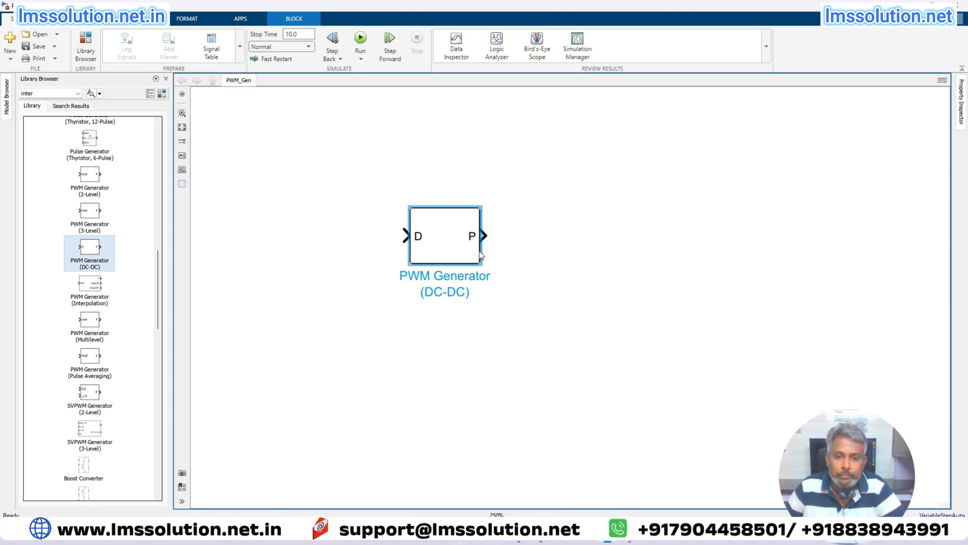
{"action": "left_click_drag", "start_coordinate": [444, 239], "coordinate": [478, 248]}
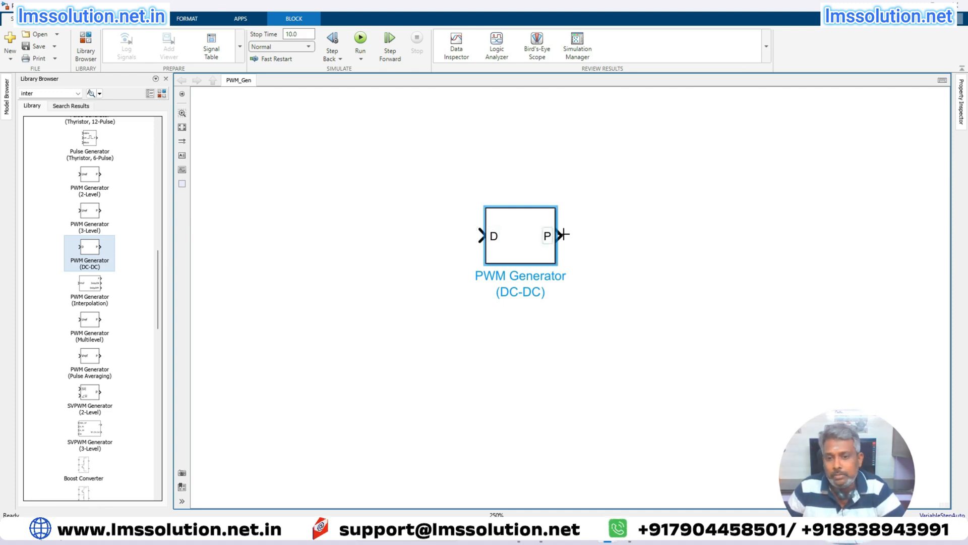
Insert a Constant block feeding the PWM generator's D input and set its value to 0.5.
{"action": "double_click", "coordinate": [346, 230]}
{"action": "type", "text": "cons"}
{"action": "key", "text": "Return"}
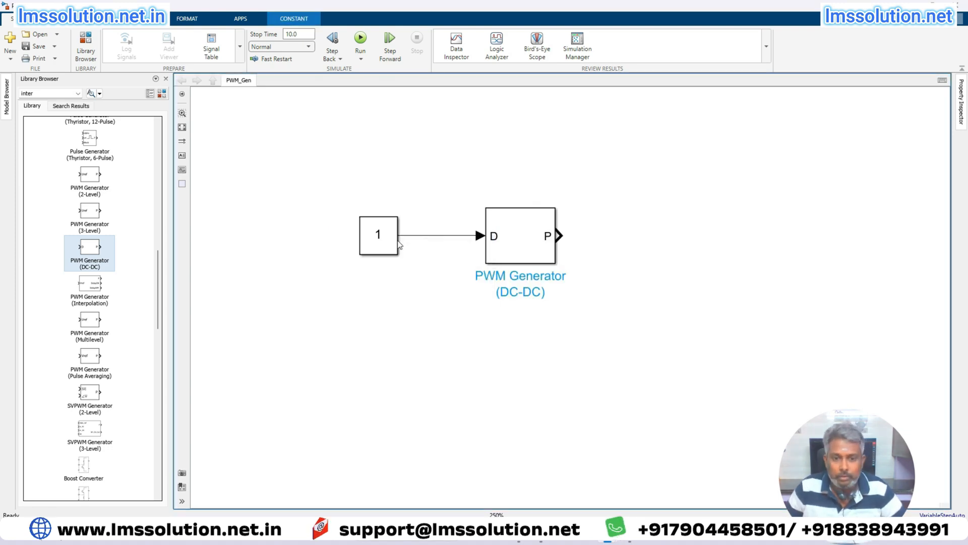
{"action": "double_click", "coordinate": [381, 247]}
{"action": "type", "text": "0.5"}
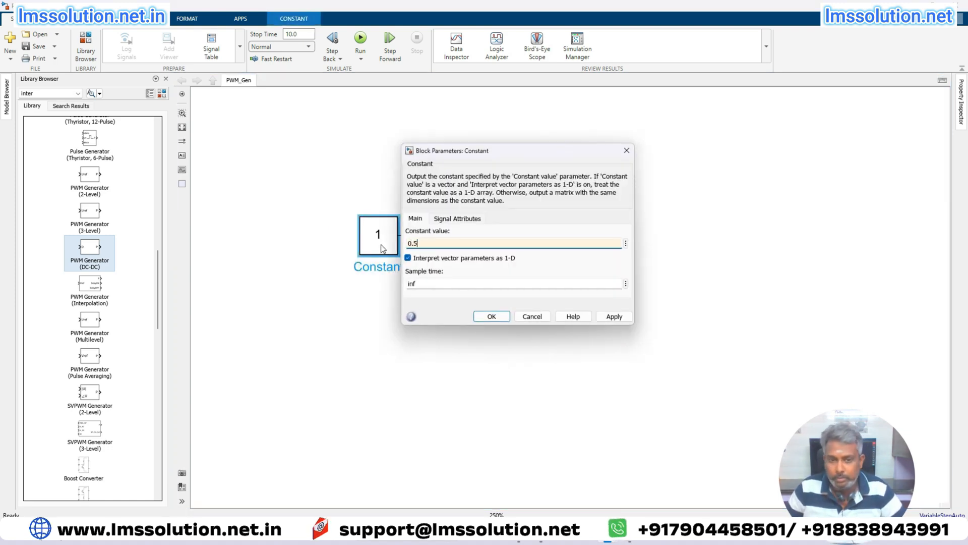
{"action": "key", "text": "Return"}
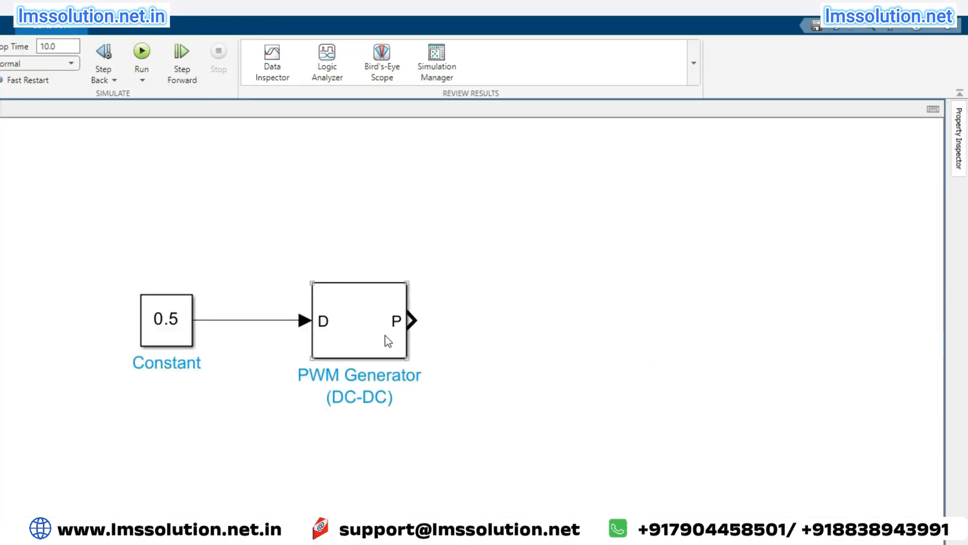
Set the PWM generator's switching frequency to 100 Hz and its sample time to 1e-4.
{"action": "double_click", "coordinate": [539, 250]}
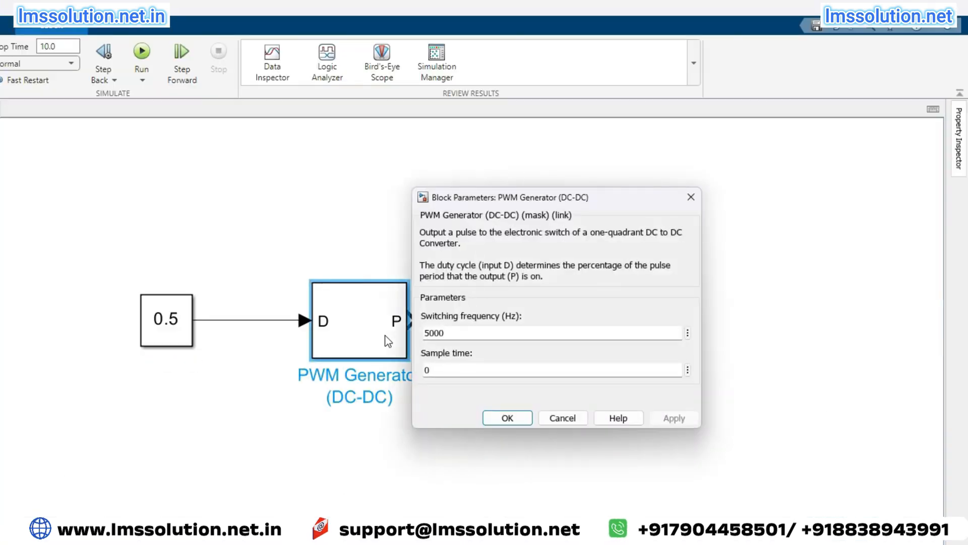
{"action": "double_click", "coordinate": [453, 334]}
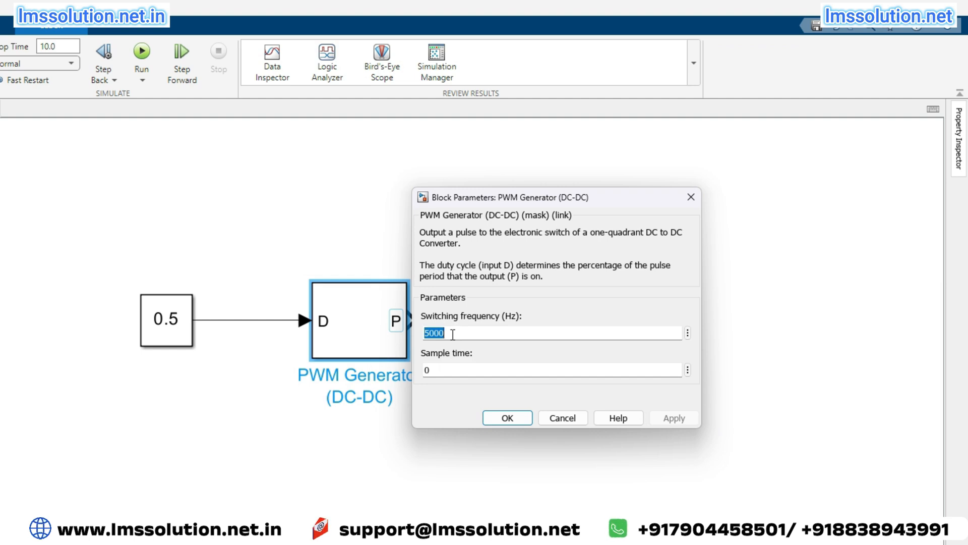
{"action": "type", "text": "1"}
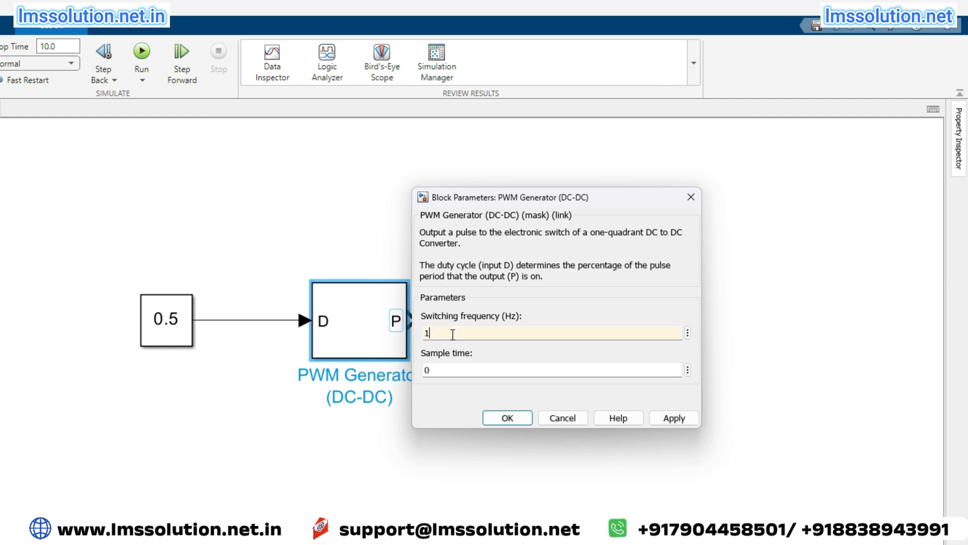
{"action": "type", "text": "00"}
{"action": "double_click", "coordinate": [448, 368]}
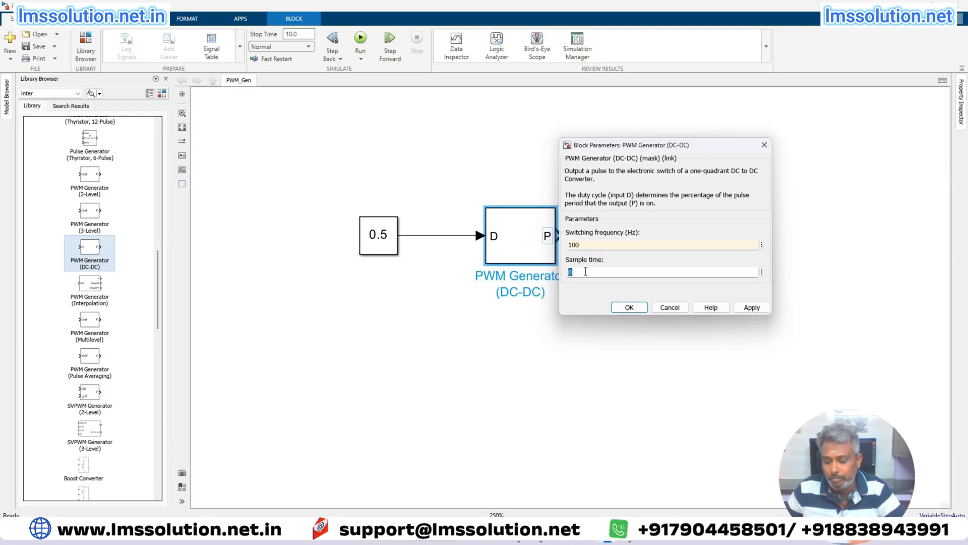
{"action": "type", "text": "1"}
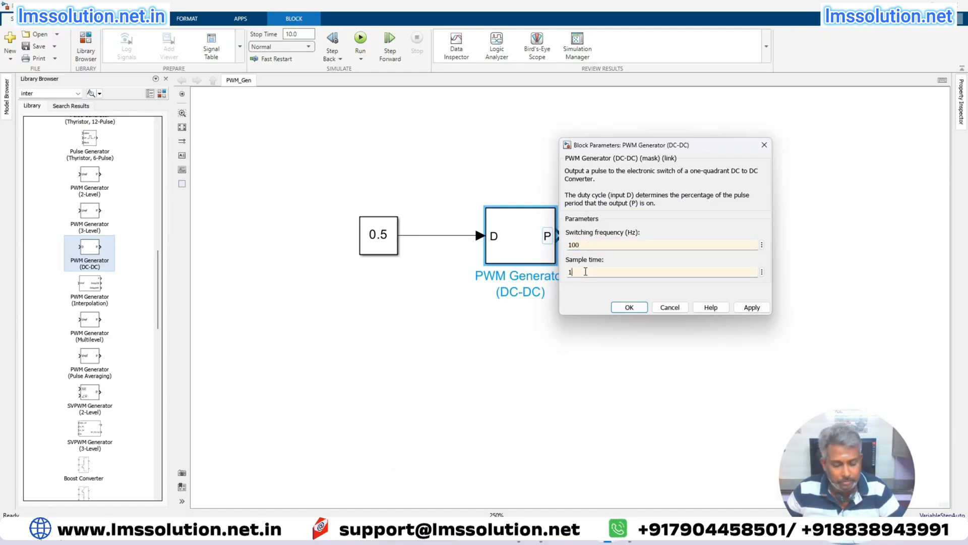
{"action": "type", "text": "e-4"}
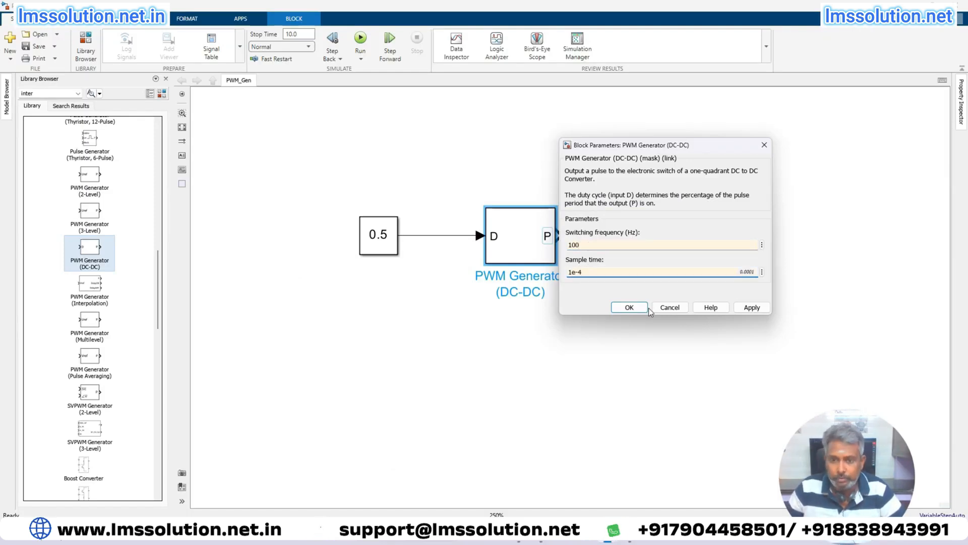
{"action": "left_click", "coordinate": [630, 307]}
{"action": "double_click", "coordinate": [529, 252]}
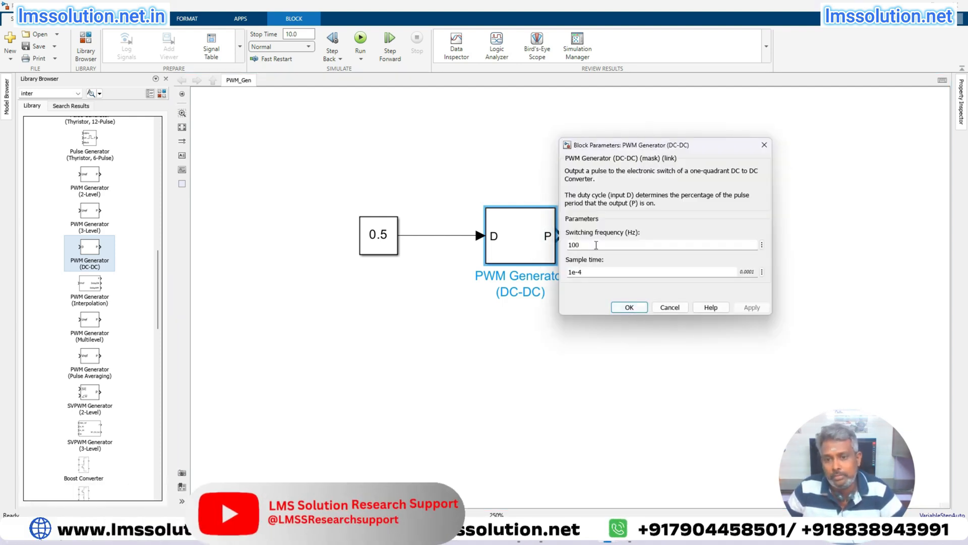
{"action": "left_click", "coordinate": [629, 307]}
Insert a Scope block beside the PWM generator's output.
{"action": "double_click", "coordinate": [651, 240]}
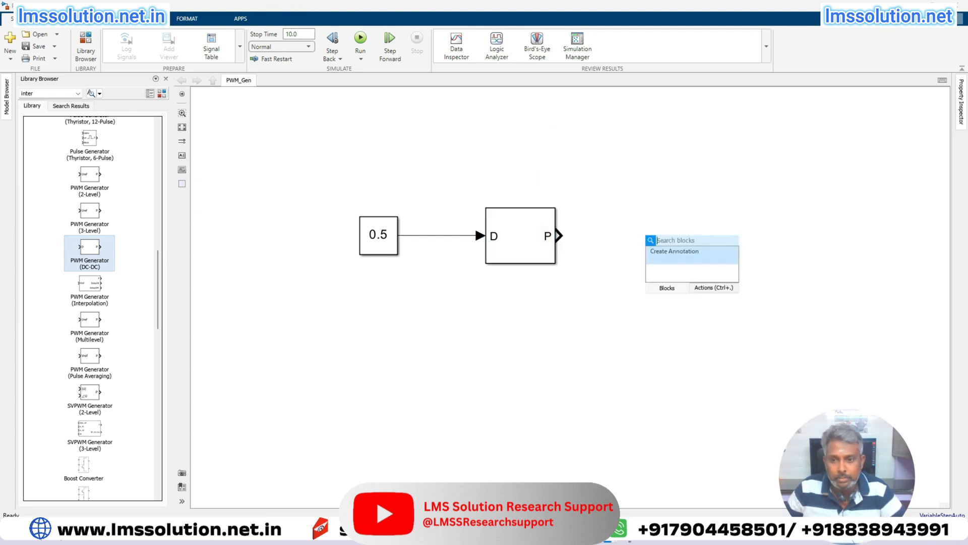
{"action": "type", "text": "scope"}
{"action": "key", "text": "Return"}
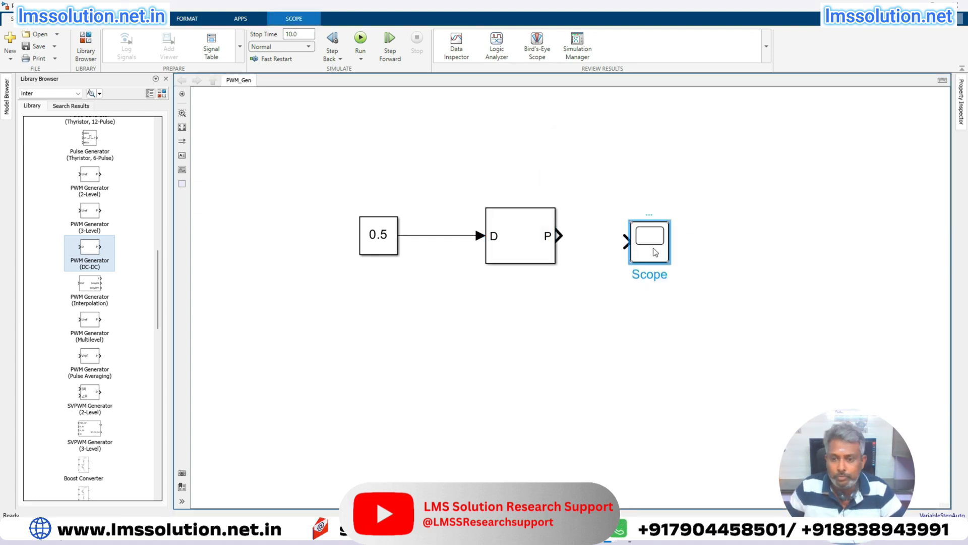
Give the Scope two input ports with two stacked displays, and wire them to the constant signal and the PWM output.
{"action": "double_click", "coordinate": [653, 247]}
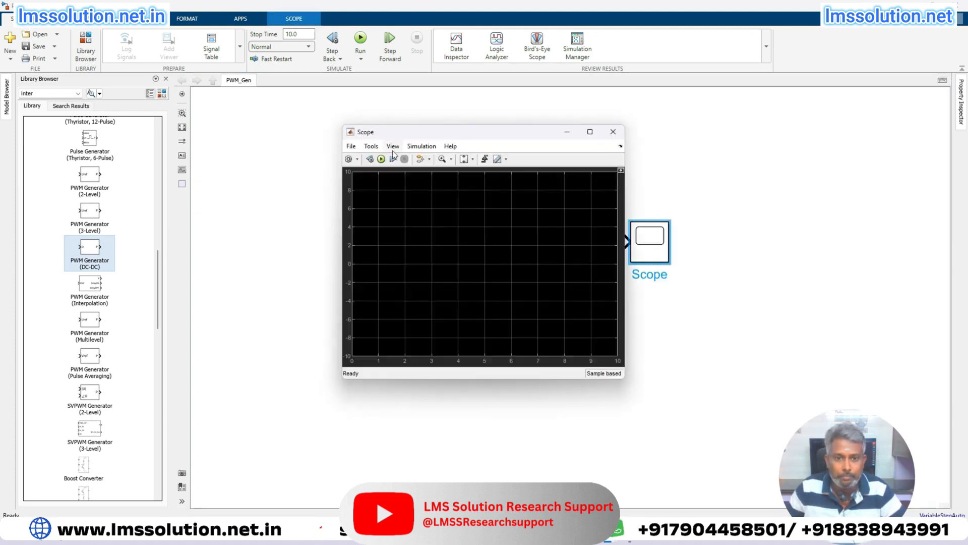
{"action": "left_click", "coordinate": [392, 147]}
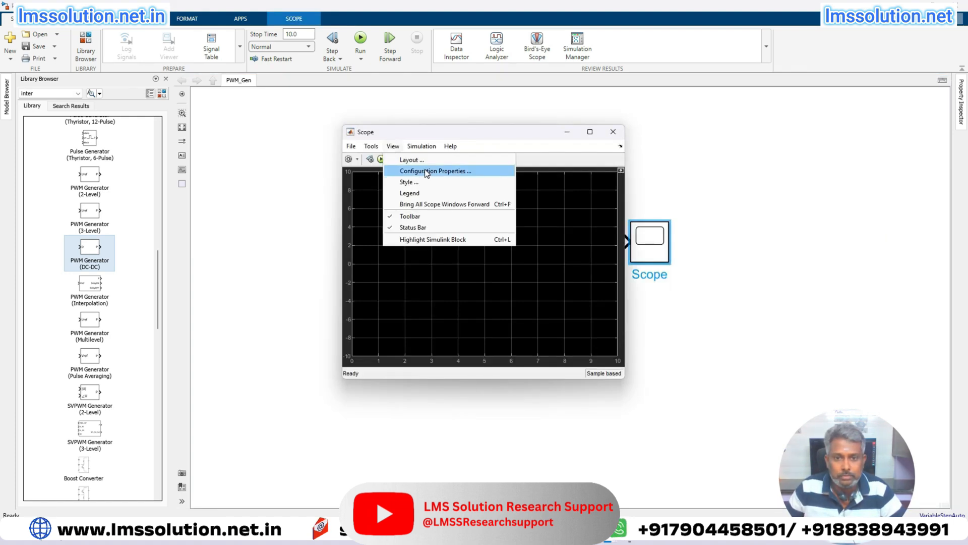
{"action": "left_click", "coordinate": [426, 172]}
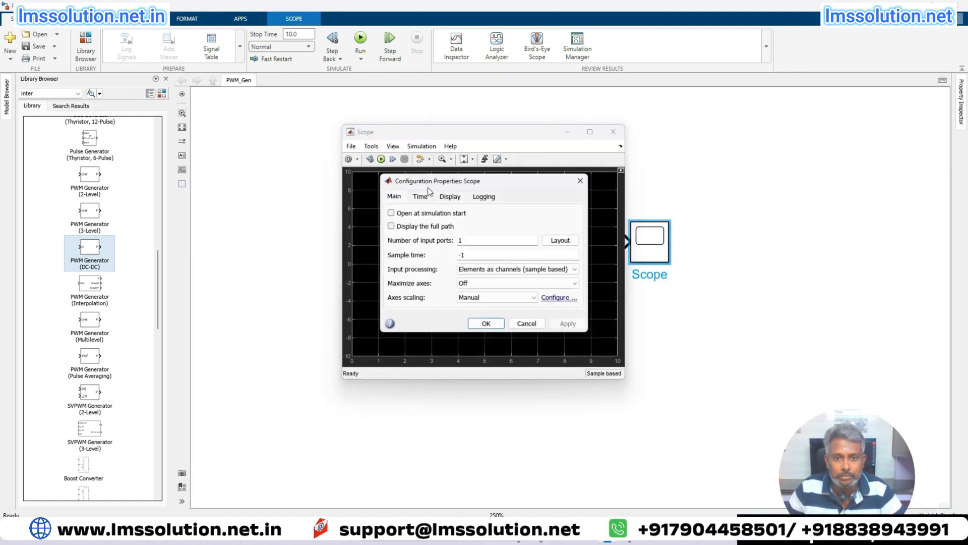
{"action": "double_click", "coordinate": [465, 240]}
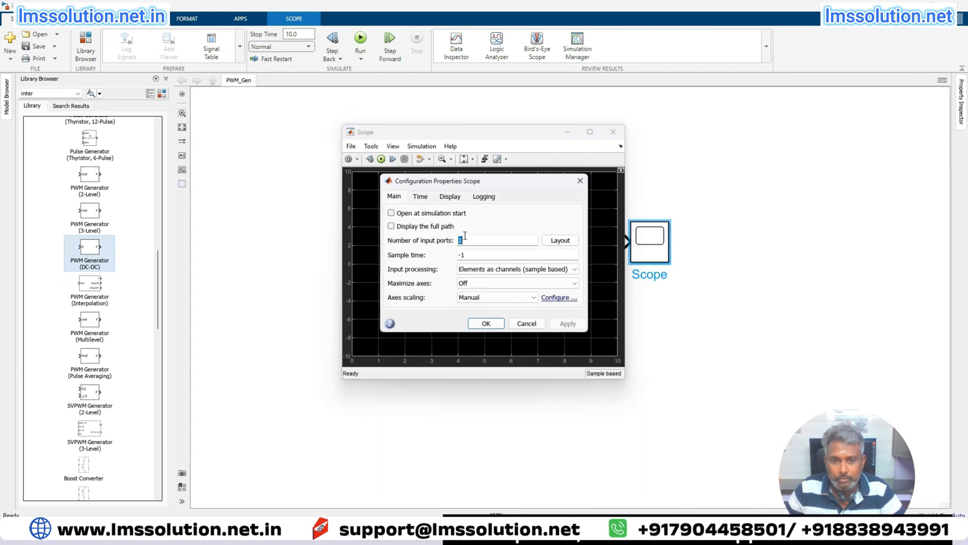
{"action": "type", "text": "2"}
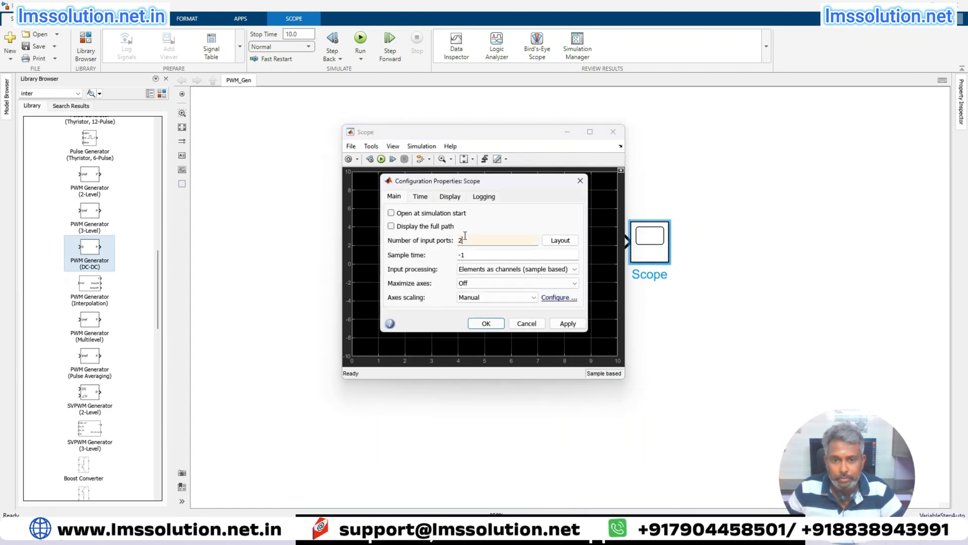
{"action": "left_click", "coordinate": [549, 240]}
{"action": "left_click", "coordinate": [592, 259]}
{"action": "left_click", "coordinate": [568, 324]}
{"action": "left_click", "coordinate": [488, 323]}
{"action": "left_click", "coordinate": [651, 257]}
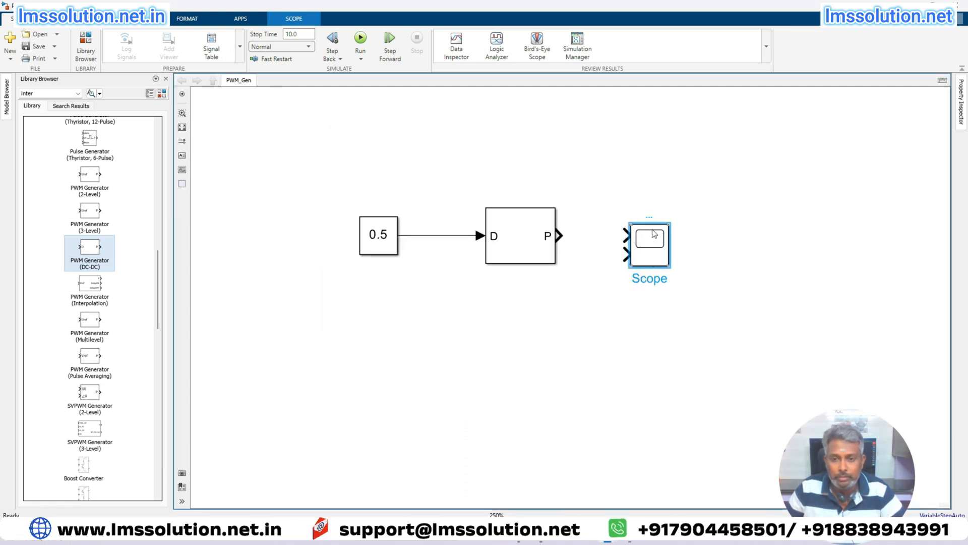
Set the simulation stop time to 1 and run the model from the Scope.
{"action": "left_click", "coordinate": [303, 35]}
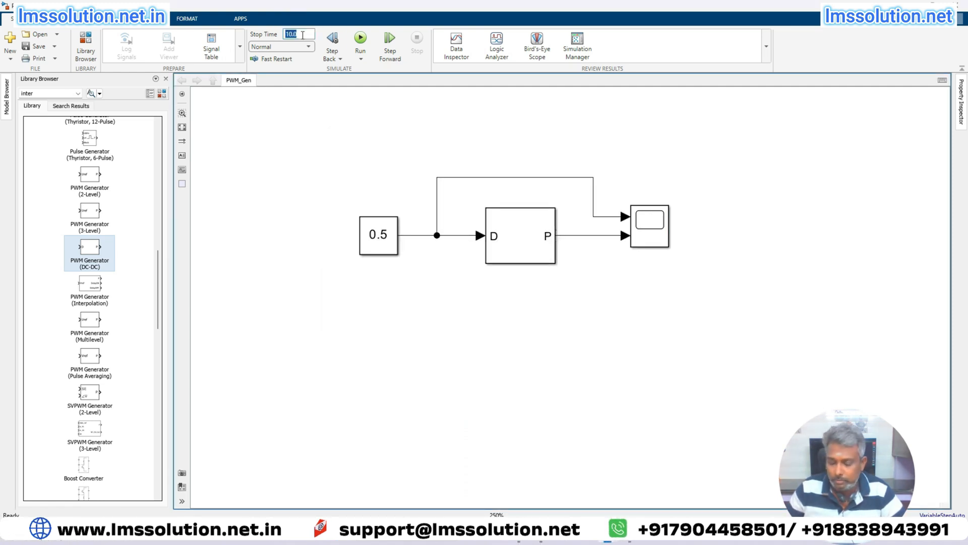
{"action": "type", "text": "1"}
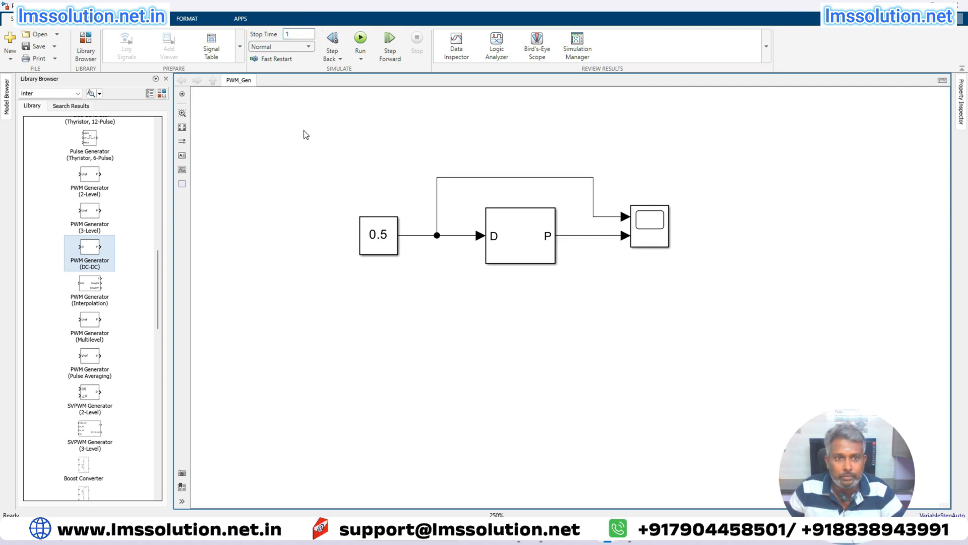
{"action": "double_click", "coordinate": [650, 226]}
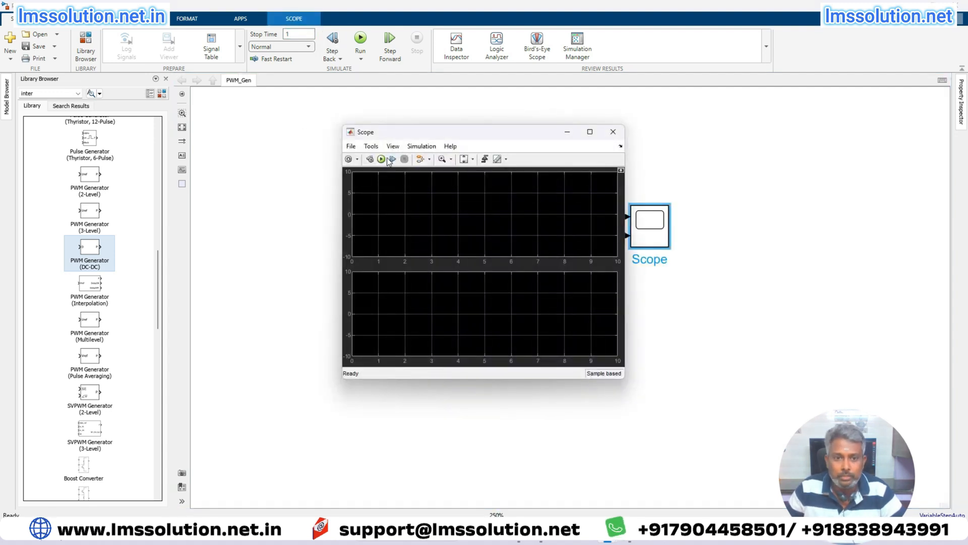
{"action": "left_click", "coordinate": [387, 160]}
{"action": "left_click", "coordinate": [302, 47]}
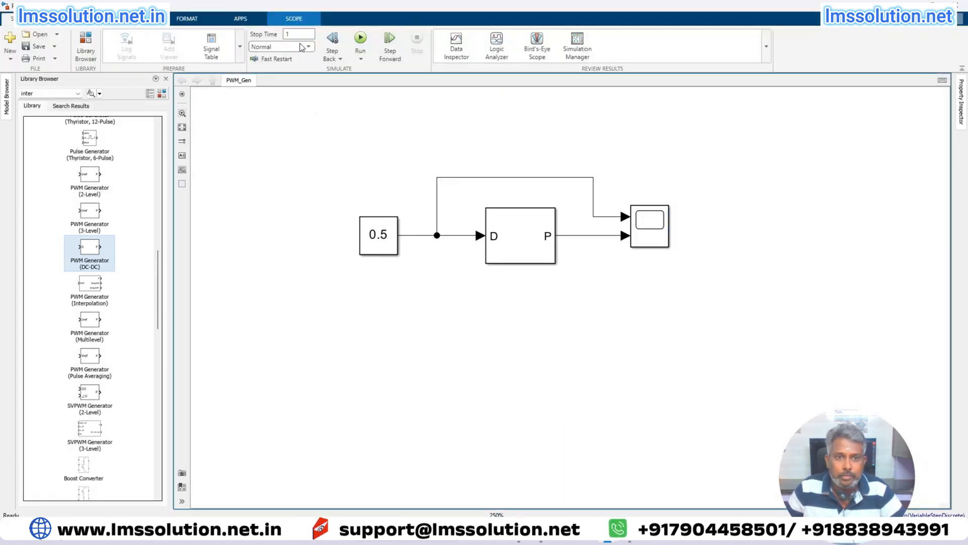
Set the simulation stop time to 0.1 and rerun the model to view the duty-cycle and pulse signals in the Scope.
{"action": "left_click", "coordinate": [296, 37]}
{"action": "key", "text": "BackSpace"}
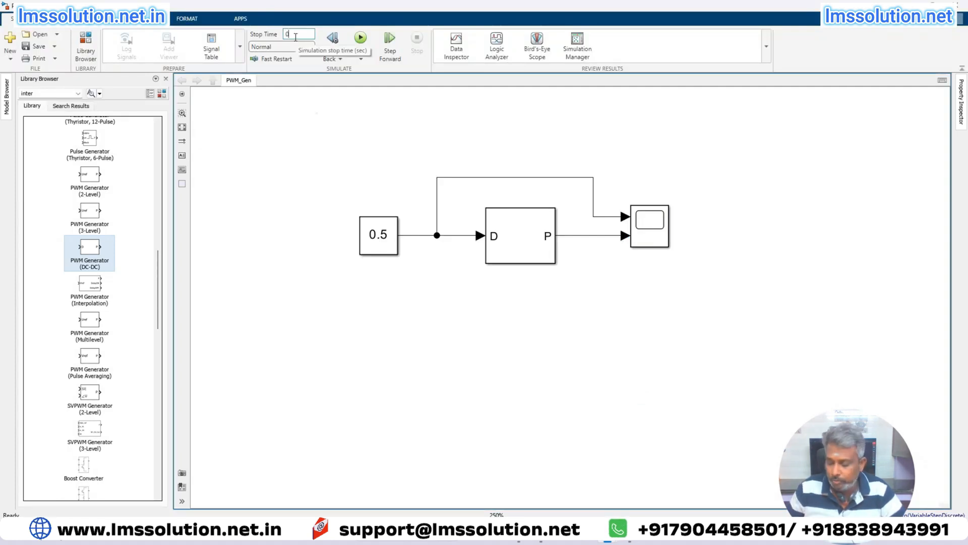
{"action": "double_click", "coordinate": [658, 224]}
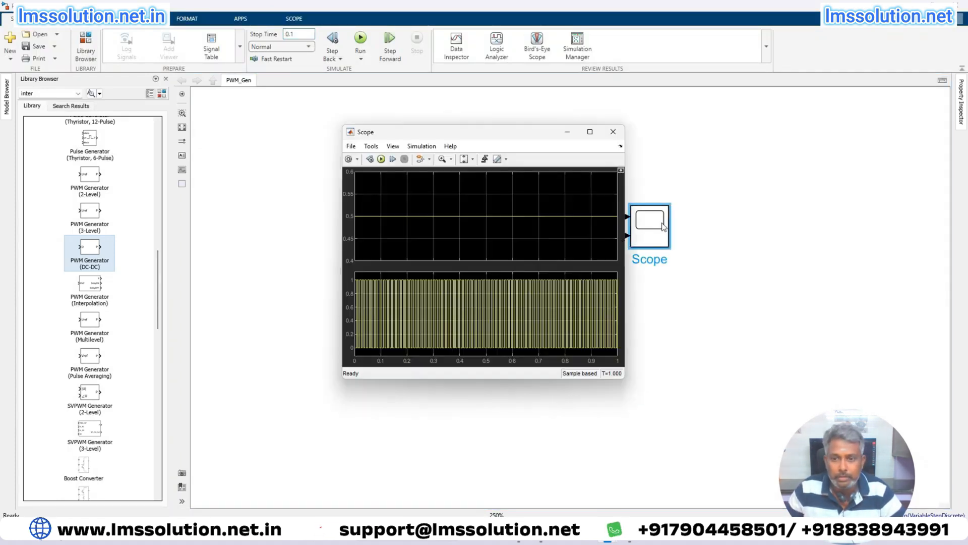
{"action": "left_click_drag", "start_coordinate": [482, 133], "coordinate": [508, 80]}
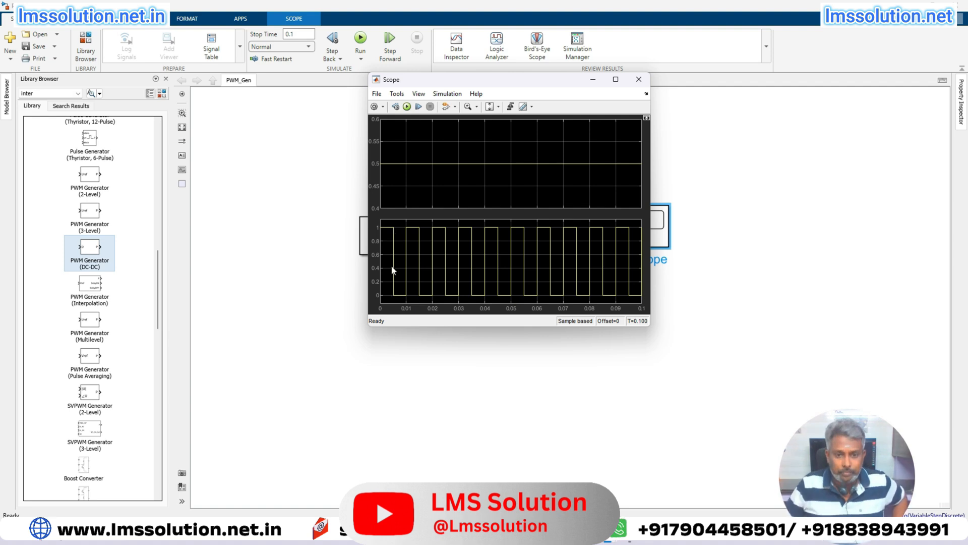
Delete the Constant block and insert a Step block in its place as the duty-cycle source.
{"action": "left_click", "coordinate": [366, 236]}
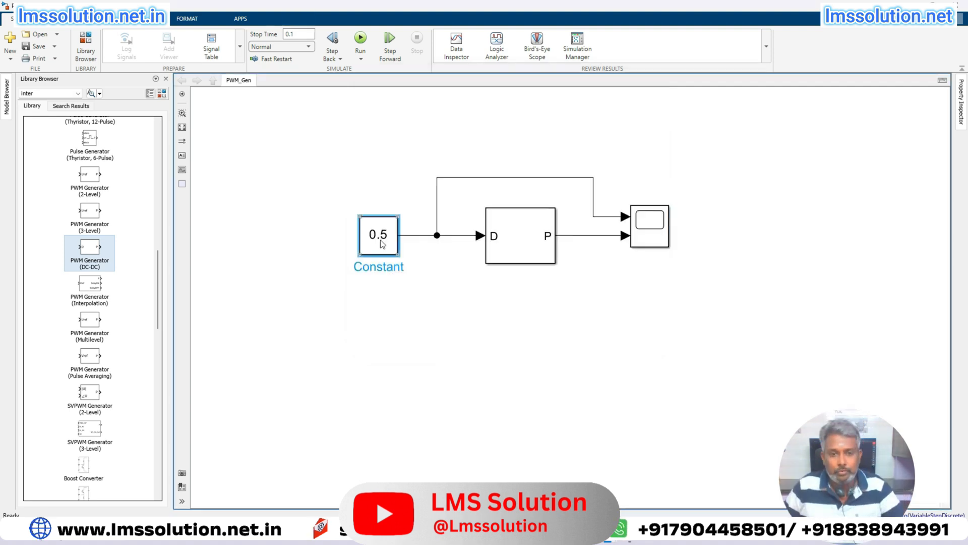
{"action": "key", "text": "Delete"}
{"action": "double_click", "coordinate": [374, 256]}
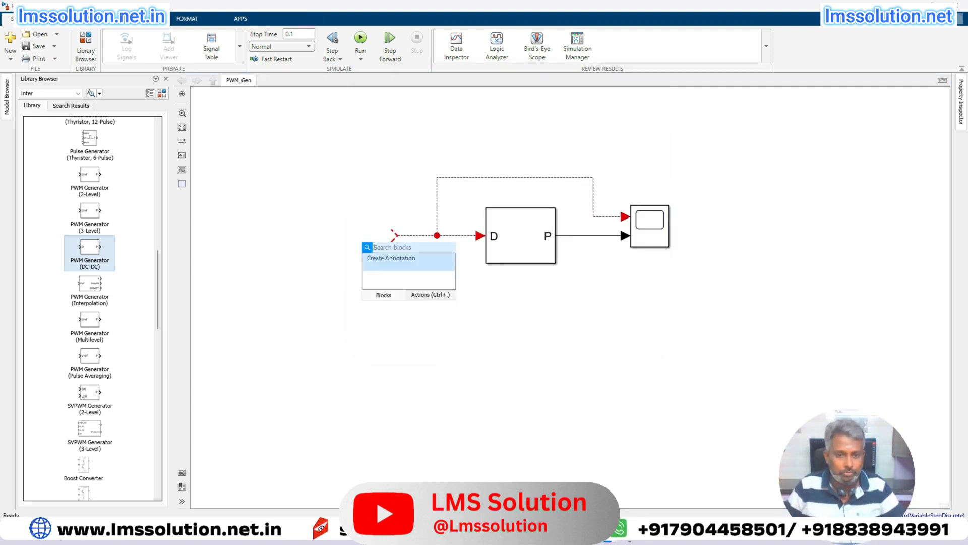
{"action": "type", "text": "step"}
{"action": "key", "text": "Return"}
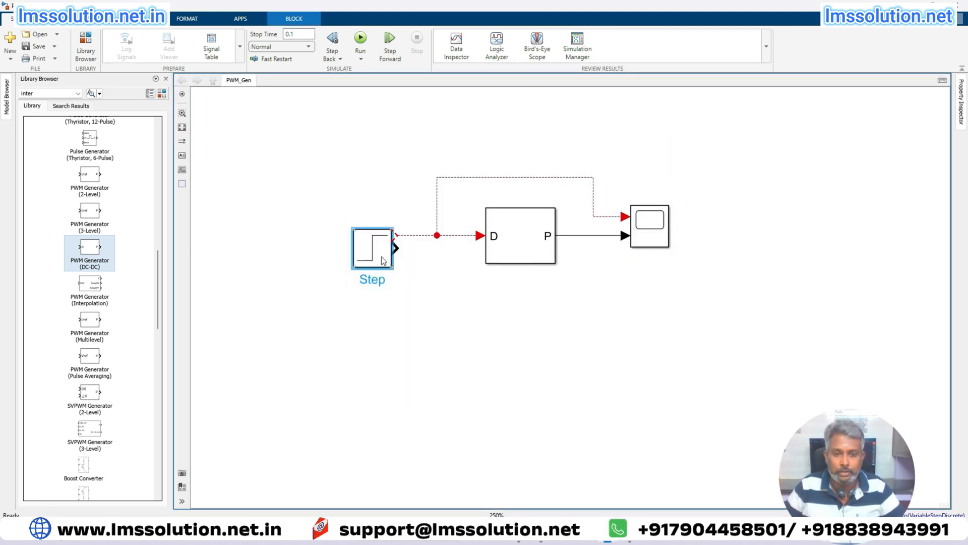
Align the Step block with the duty-cycle line and set its step time to 0.05, initial value to 0.5 and final value to 0.25.
{"action": "left_click_drag", "start_coordinate": [377, 253], "coordinate": [377, 240]}
{"action": "double_click", "coordinate": [378, 244]}
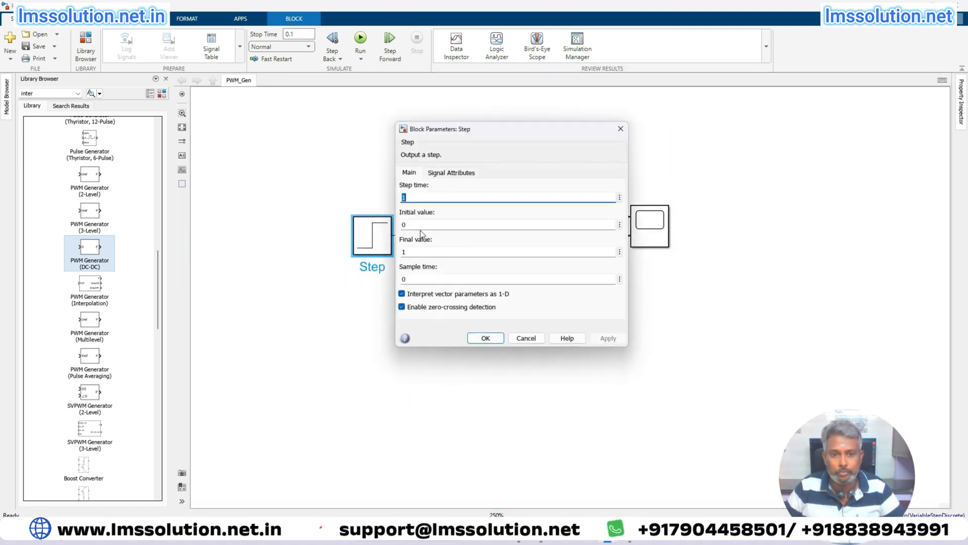
{"action": "type", "text": "0.0"}
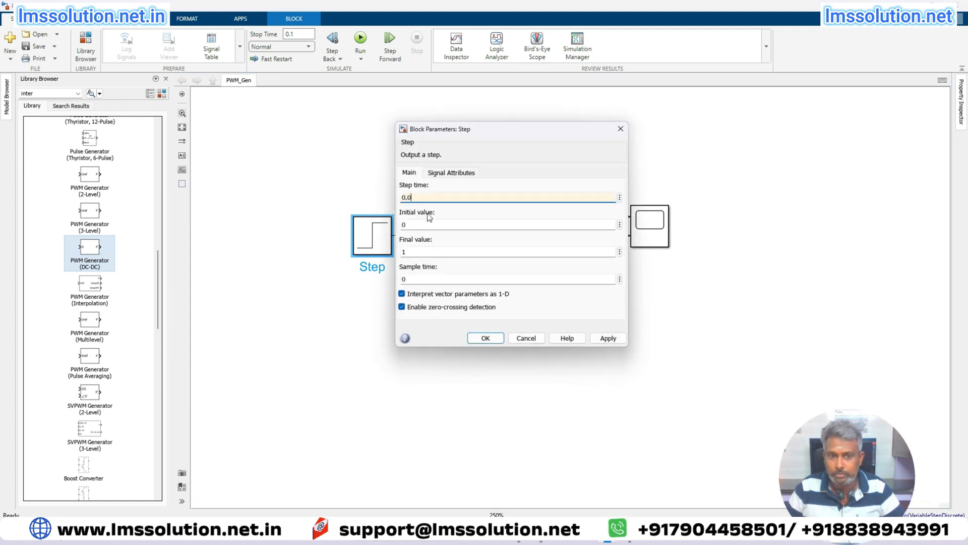
{"action": "type", "text": "5"}
{"action": "left_click", "coordinate": [425, 225]}
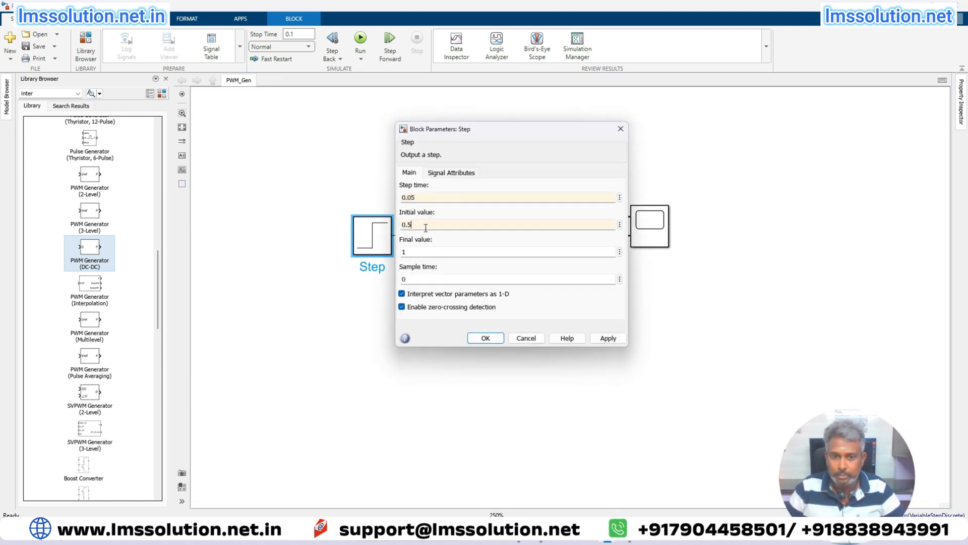
{"action": "double_click", "coordinate": [418, 253]}
{"action": "type", "text": "0.25"}
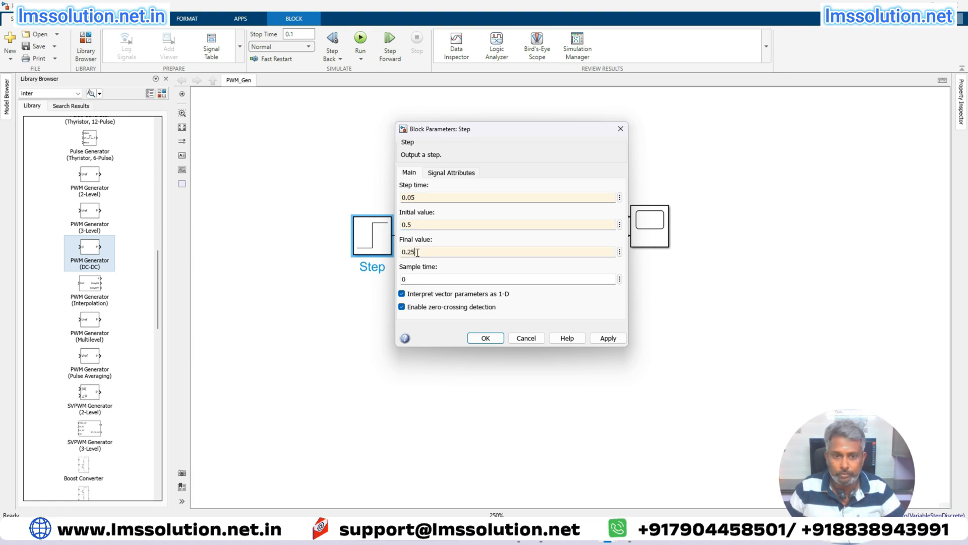
{"action": "key", "text": "Return"}
Run the model with the step duty cycle and view the duty-cycle and pulse signals in the Scope.
{"action": "left_click", "coordinate": [648, 233]}
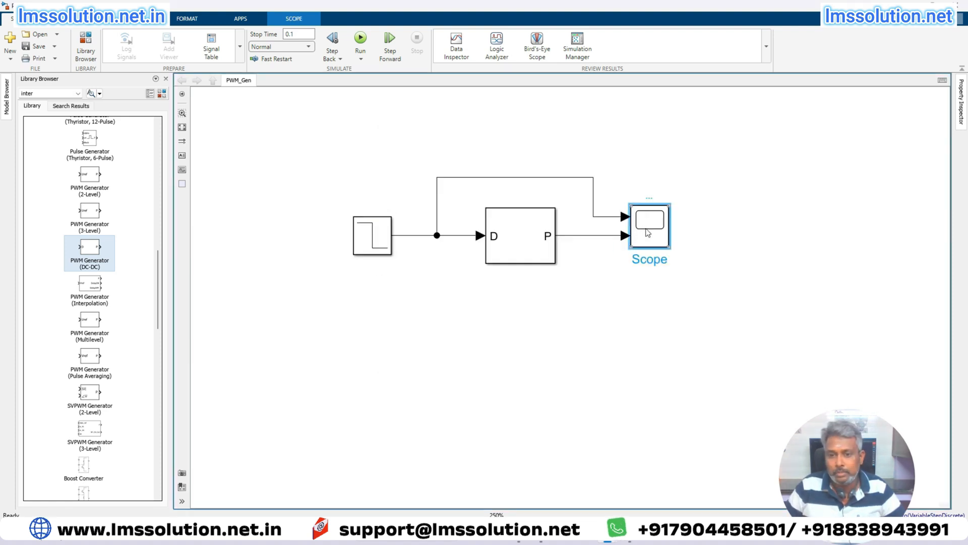
{"action": "double_click", "coordinate": [648, 233]}
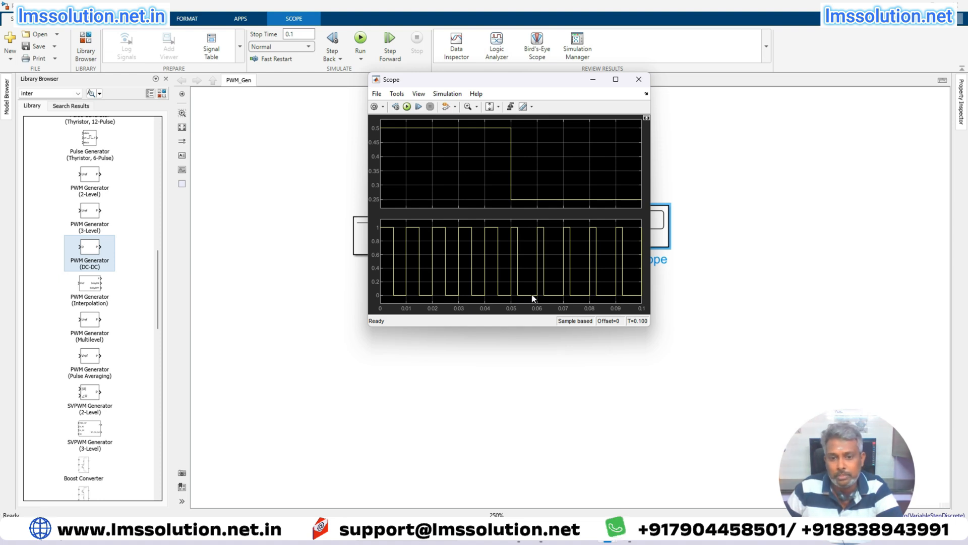
{"action": "left_click", "coordinate": [358, 245]}
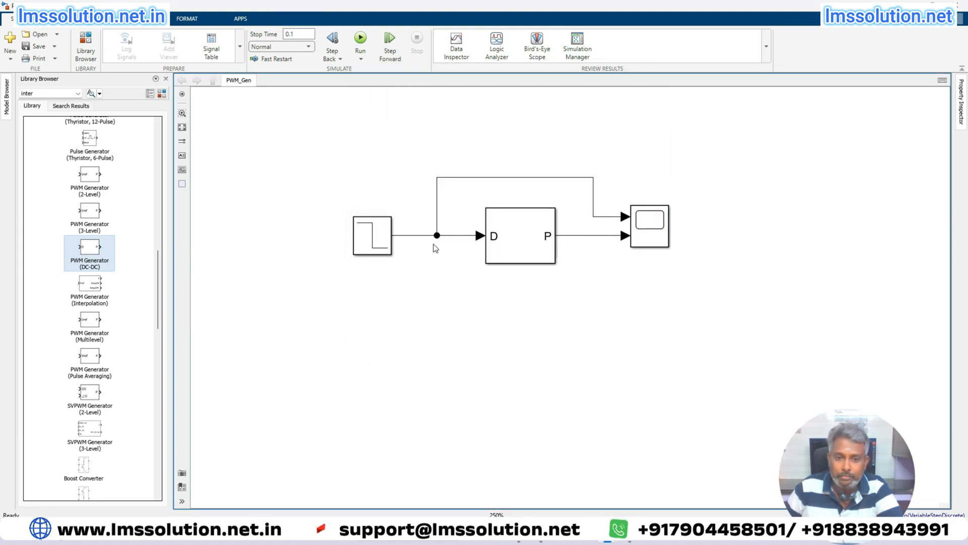
{"action": "left_click", "coordinate": [656, 234]}
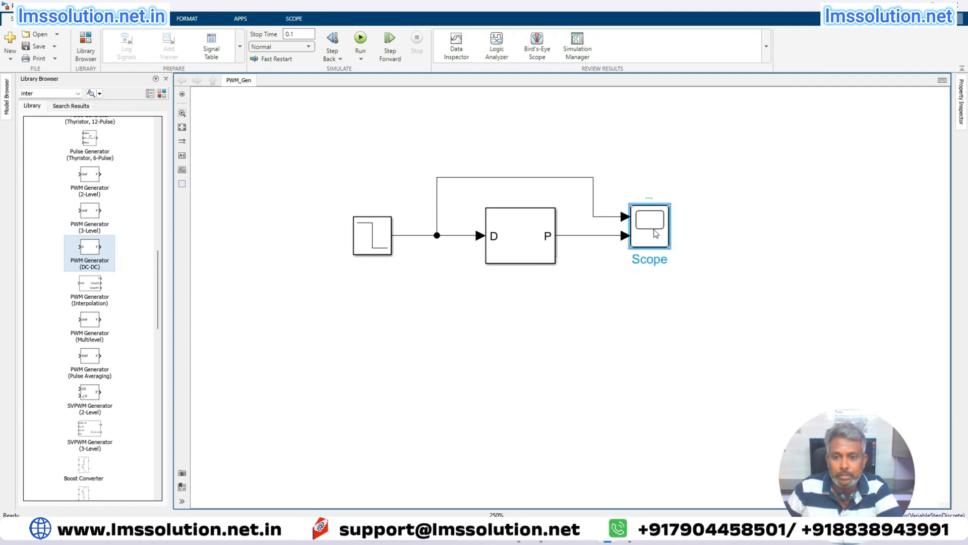
{"action": "double_click", "coordinate": [655, 233]}
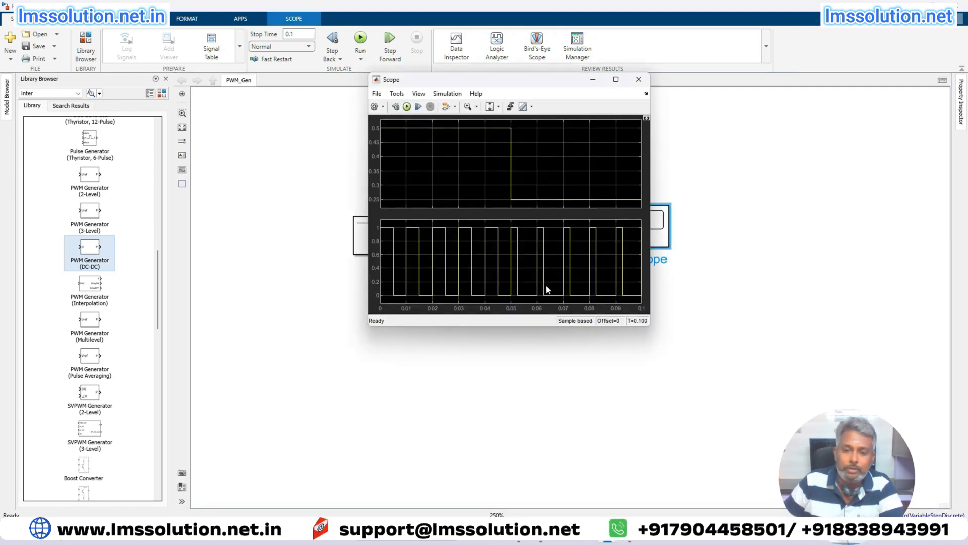
Move the whole PWM circuit higher on the canvas to free space below it, and save the model.
{"action": "left_click", "coordinate": [509, 348]}
{"action": "left_click_drag", "start_coordinate": [309, 141], "coordinate": [738, 302]}
{"action": "left_click_drag", "start_coordinate": [534, 251], "coordinate": [547, 176]}
{"action": "left_click", "coordinate": [535, 232]}
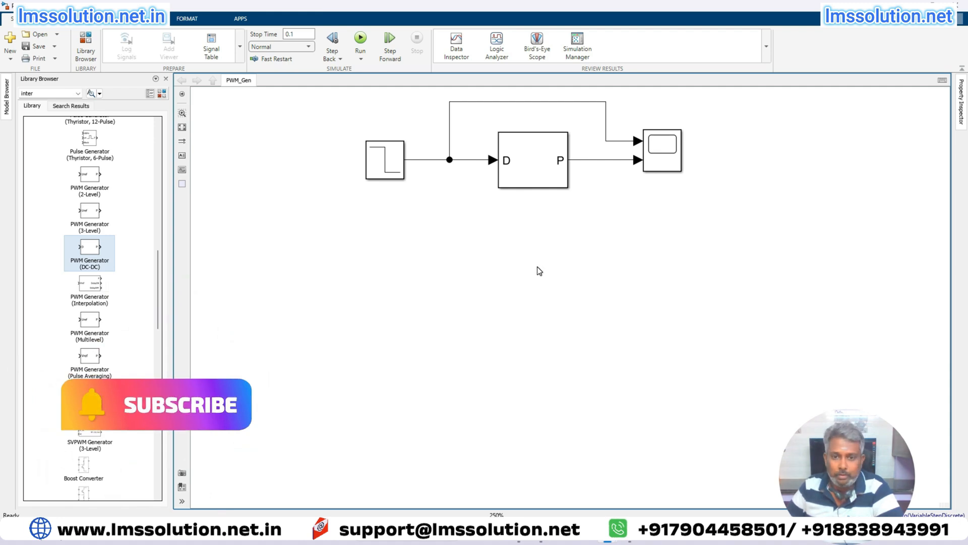
{"action": "left_click", "coordinate": [36, 49]}
Insert a PWM Generator (2-Level) block below the DC-DC circuit and set it to Single-phase full-bridge (4 pulses) with a 100 Hz carrier frequency.
{"action": "left_click_drag", "start_coordinate": [90, 184], "coordinate": [595, 302]}
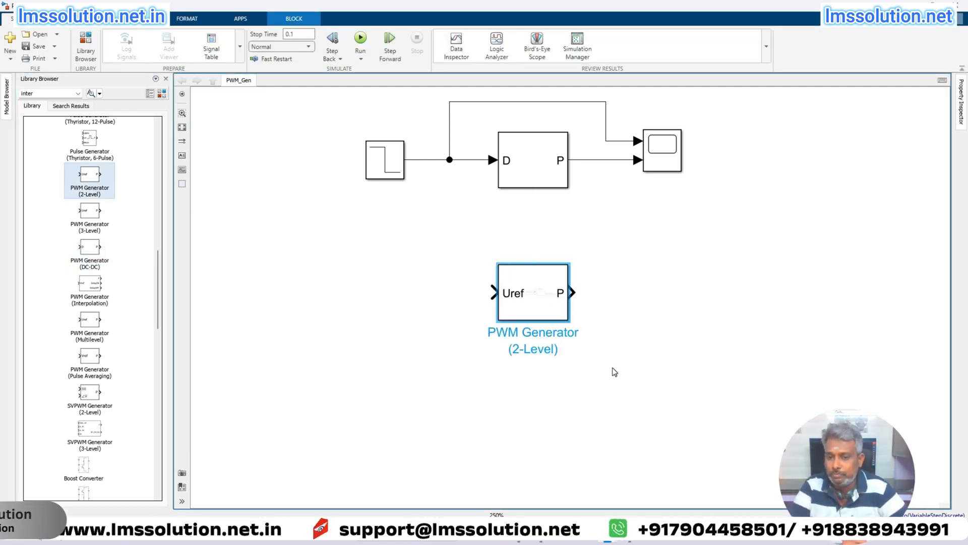
{"action": "double_click", "coordinate": [550, 306]}
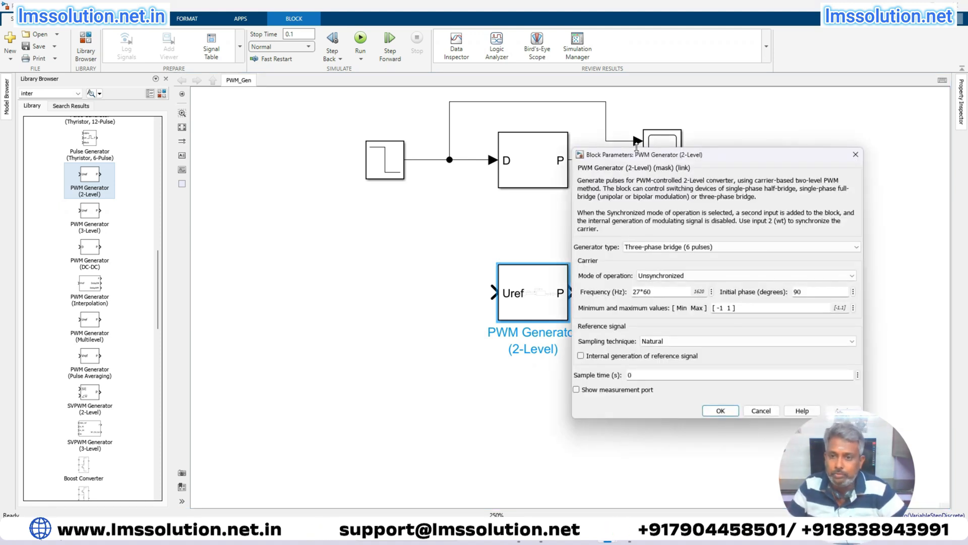
{"action": "left_click_drag", "start_coordinate": [636, 151], "coordinate": [616, 107]}
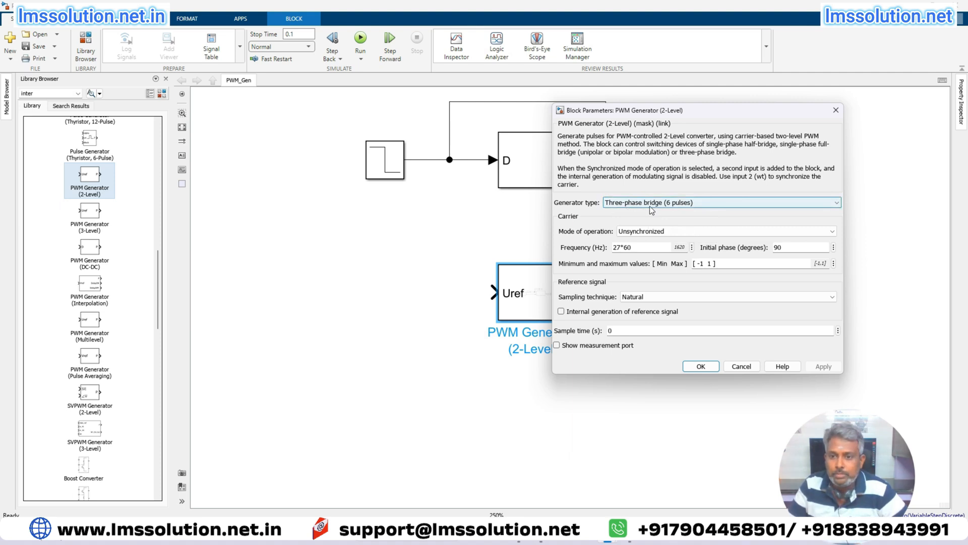
{"action": "left_click", "coordinate": [682, 204]}
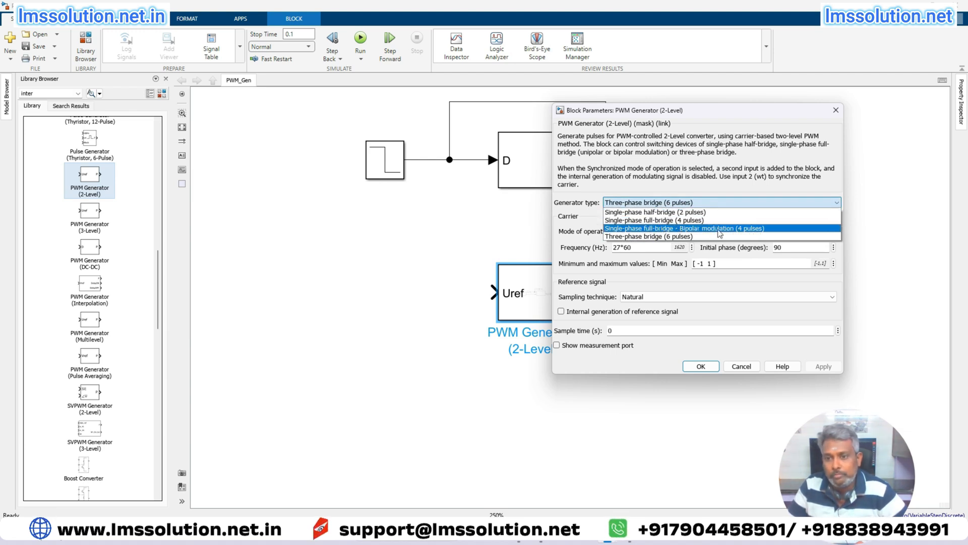
{"action": "left_click", "coordinate": [627, 221]}
{"action": "triple_click", "coordinate": [637, 249]}
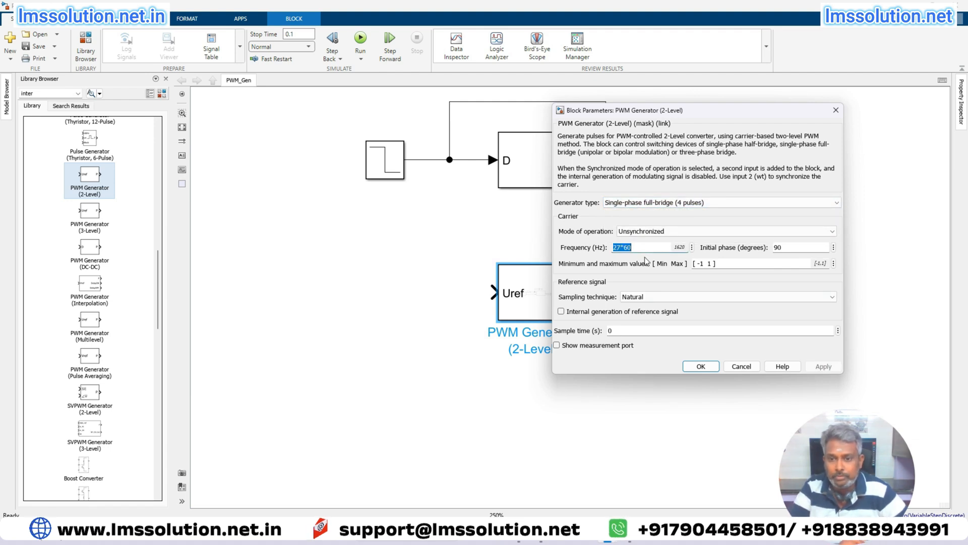
{"action": "type", "text": "100"}
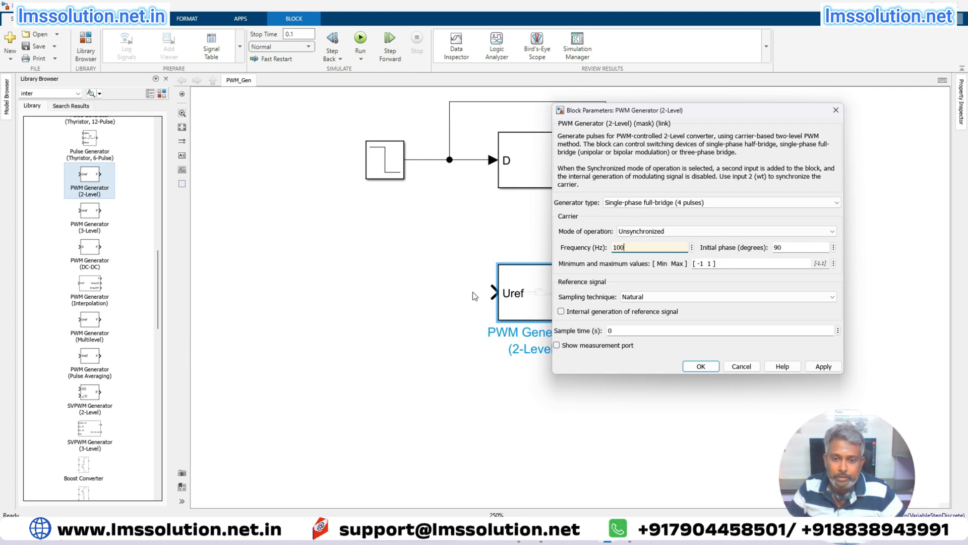
Set the 2-Level generator's type to Three-phase bridge (6 pulses) and apply its parameters.
{"action": "left_click", "coordinate": [616, 203]}
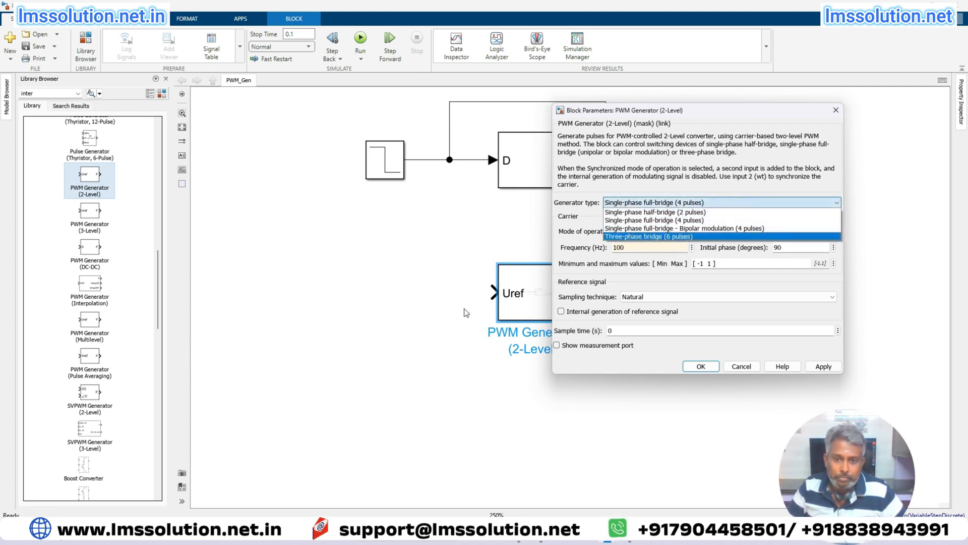
{"action": "left_click", "coordinate": [629, 237]}
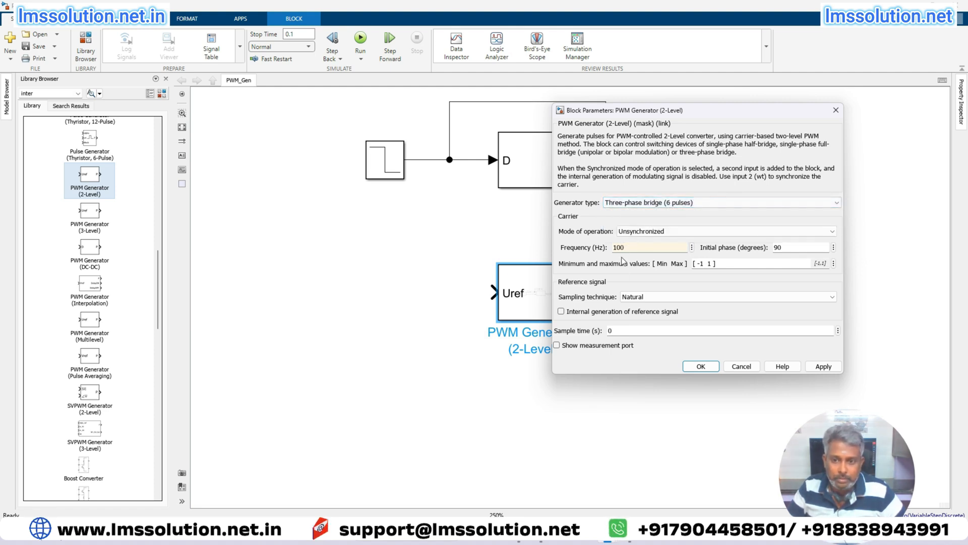
{"action": "left_click", "coordinate": [824, 366]}
{"action": "left_click", "coordinate": [700, 367]}
Insert a Sine Wave block feeding the Uref input of the 2-Level generator, with its frequency set to 2*pi*50 rad/sec.
{"action": "double_click", "coordinate": [384, 300]}
{"action": "type", "text": "sine"}
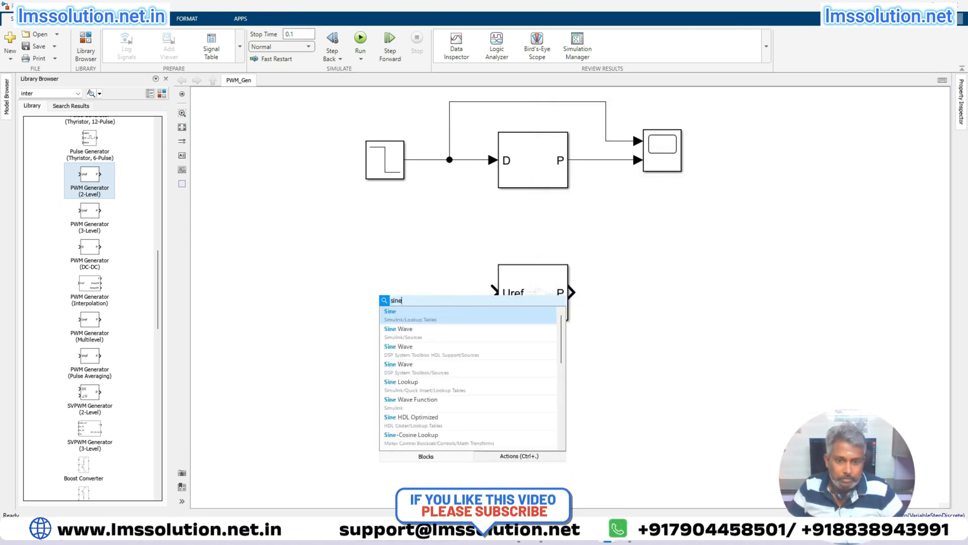
{"action": "left_click", "coordinate": [410, 344]}
{"action": "double_click", "coordinate": [422, 299]}
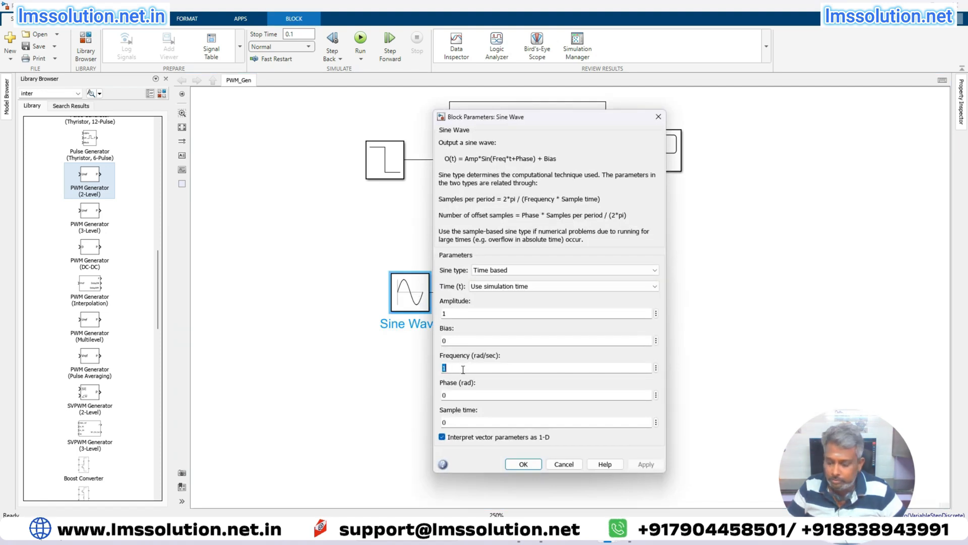
{"action": "type", "text": "2*pi*50"}
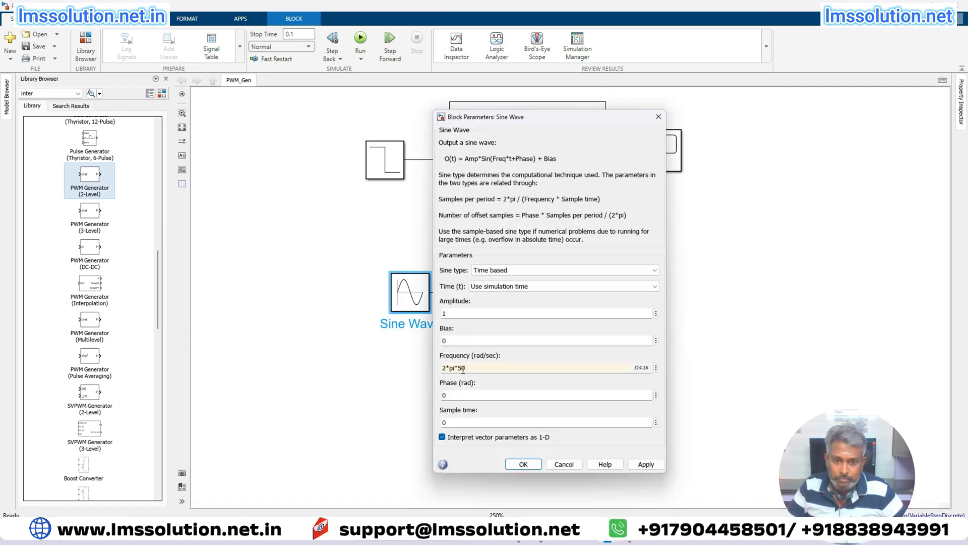
{"action": "left_click", "coordinate": [535, 465]}
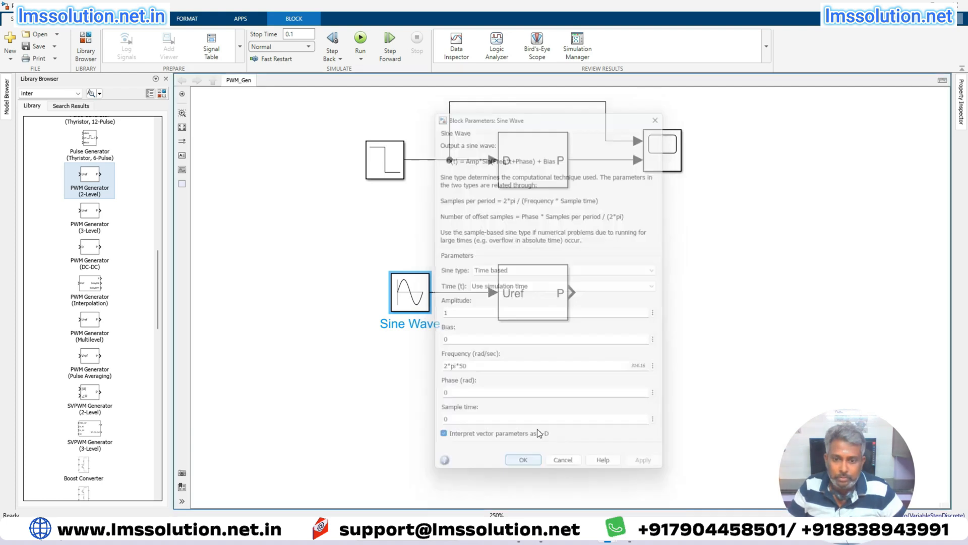
Place a copy of the two-input Scope beside the 2-Level generator and set the Sine Wave amplitude to 0.9.
{"action": "left_click_drag", "start_coordinate": [663, 155], "coordinate": [656, 287]}
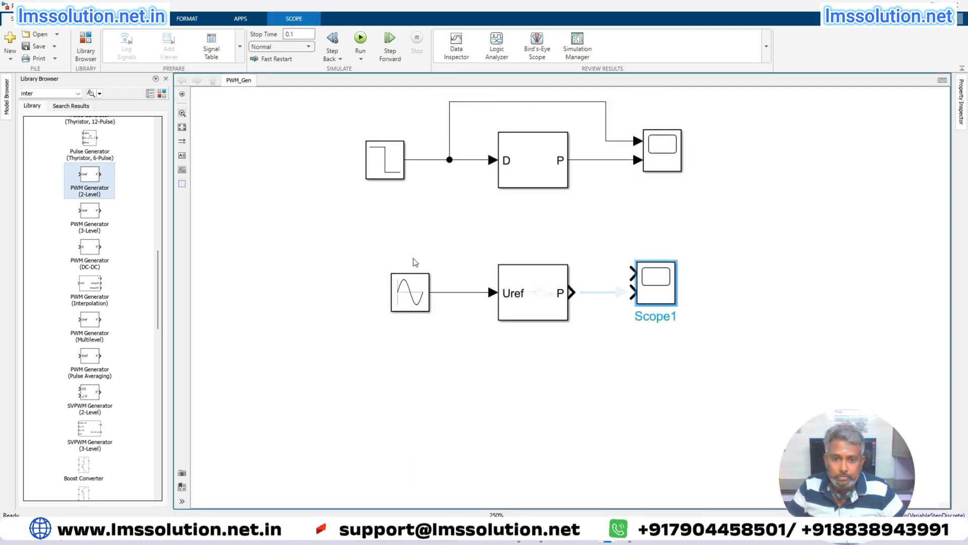
{"action": "left_click", "coordinate": [404, 302]}
{"action": "double_click", "coordinate": [404, 302]}
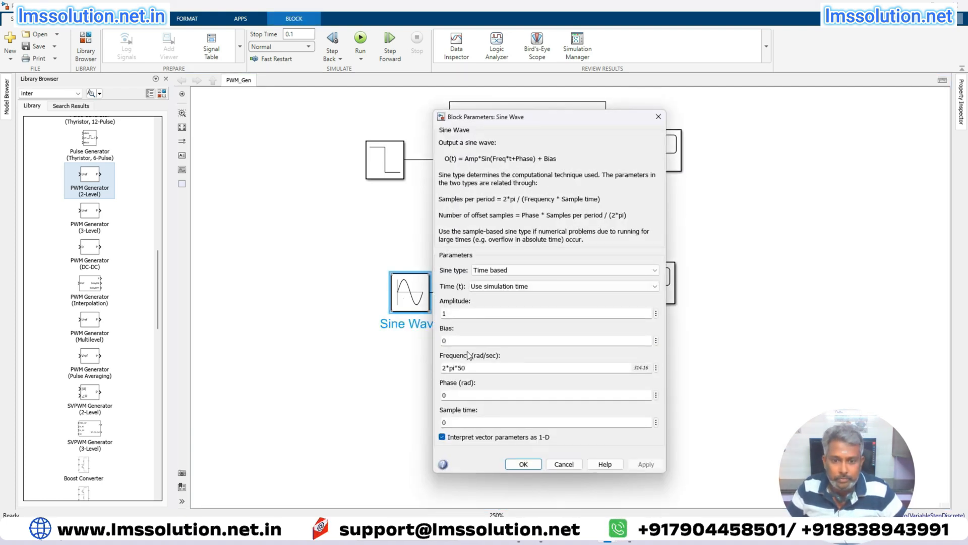
{"action": "type", "text": "0.9"}
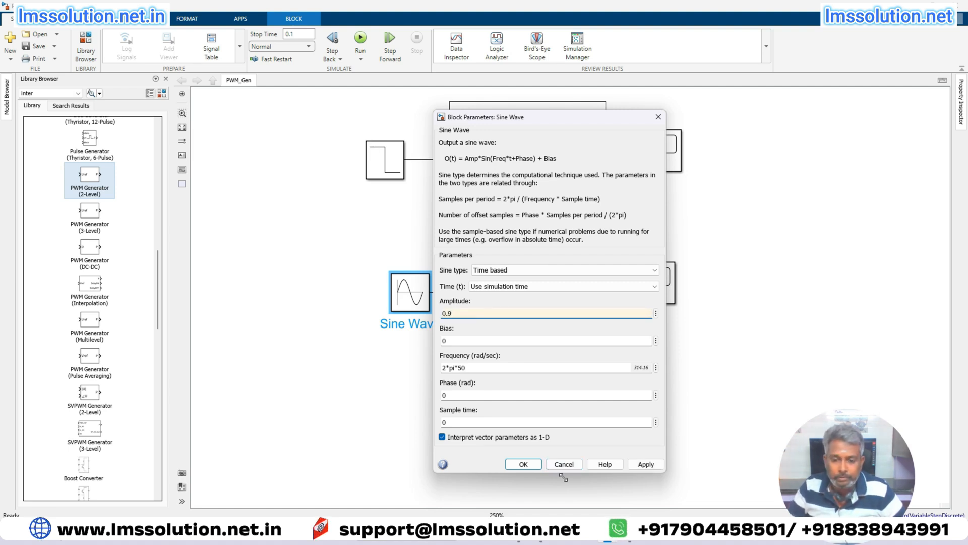
{"action": "left_click", "coordinate": [526, 465]}
Wire the copied Scope to the PWM output and the sine signal, and update the model to check the port dimensions.
{"action": "left_click_drag", "start_coordinate": [632, 292], "coordinate": [565, 293]}
{"action": "mouse_move", "coordinate": [629, 273]}
{"action": "left_mouse_down"}
{"action": "mouse_move", "coordinate": [459, 283]}
{"action": "mouse_move", "coordinate": [460, 292]}
{"action": "left_mouse_up"}
{"action": "key", "text": "ctrl+t"}
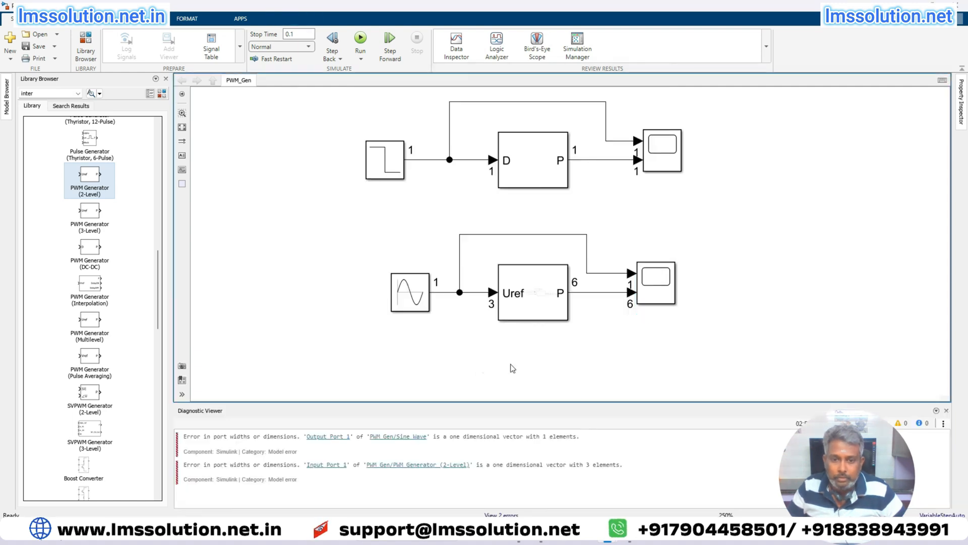
{"action": "double_click", "coordinate": [514, 311]}
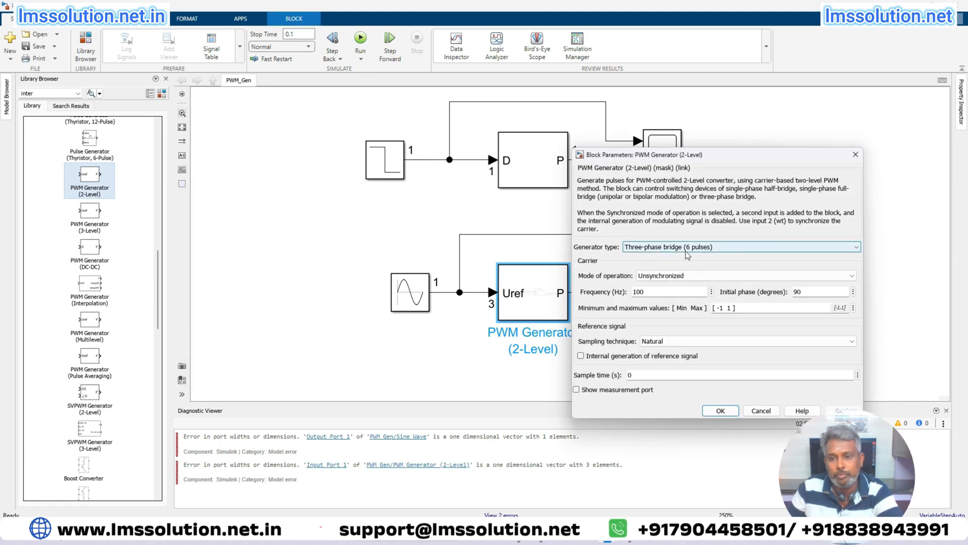
{"action": "left_click", "coordinate": [721, 412]}
Replace the direct sine-to-Uref line with a Mux block that has 3 inputs and feeds Uref.
{"action": "left_click", "coordinate": [482, 292]}
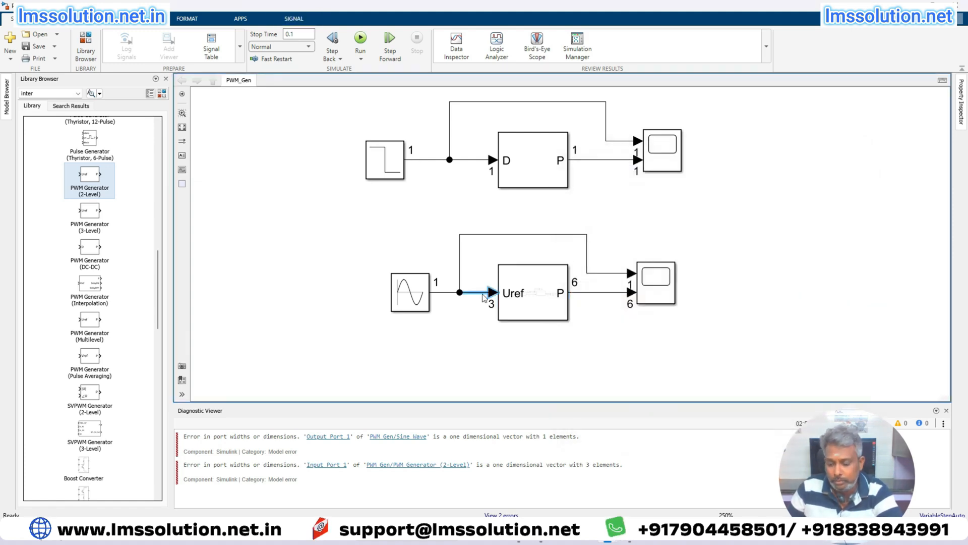
{"action": "key", "text": "Delete"}
{"action": "double_click", "coordinate": [437, 296]}
{"action": "type", "text": "mux"}
{"action": "left_click", "coordinate": [450, 309]}
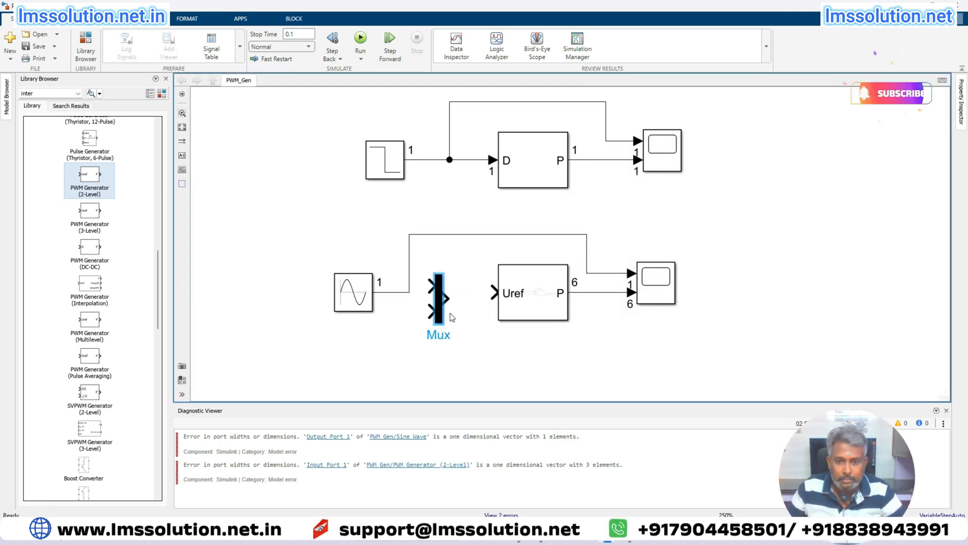
{"action": "left_click_drag", "start_coordinate": [453, 308], "coordinate": [481, 289]}
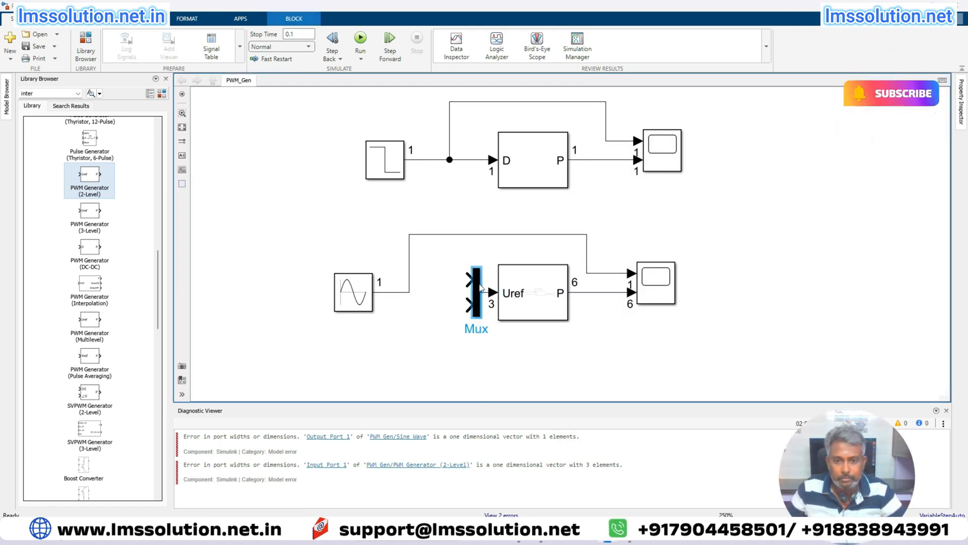
{"action": "double_click", "coordinate": [480, 287]}
{"action": "type", "text": "3"}
{"action": "key", "text": "Return"}
Wire the Sine Wave to the Mux's first input and add a copy below it wired to the second input.
{"action": "left_click", "coordinate": [366, 288]}
{"action": "left_click_drag", "start_coordinate": [366, 289], "coordinate": [469, 293]}
{"action": "left_click", "coordinate": [357, 343]}
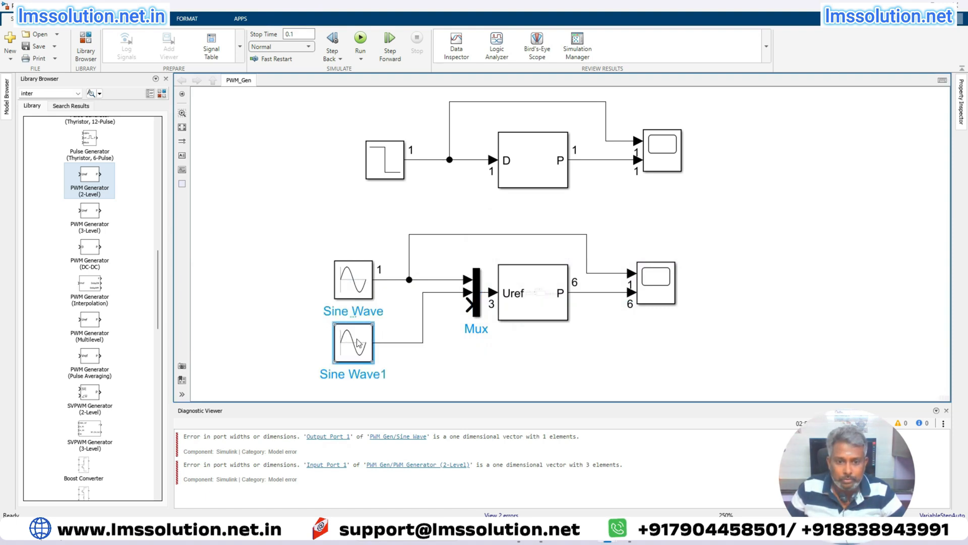
Set the phase of the copied Sine Wave block to pi*(120/180) rad and apply it.
{"action": "double_click", "coordinate": [356, 338]}
{"action": "double_click", "coordinate": [412, 390]}
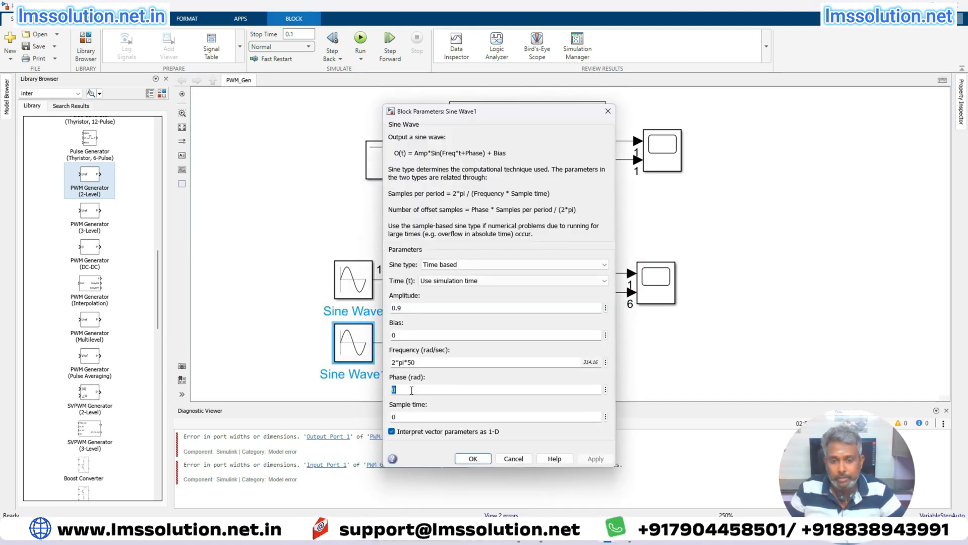
{"action": "type", "text": "0"}
{"action": "key", "text": "BackSpace"}
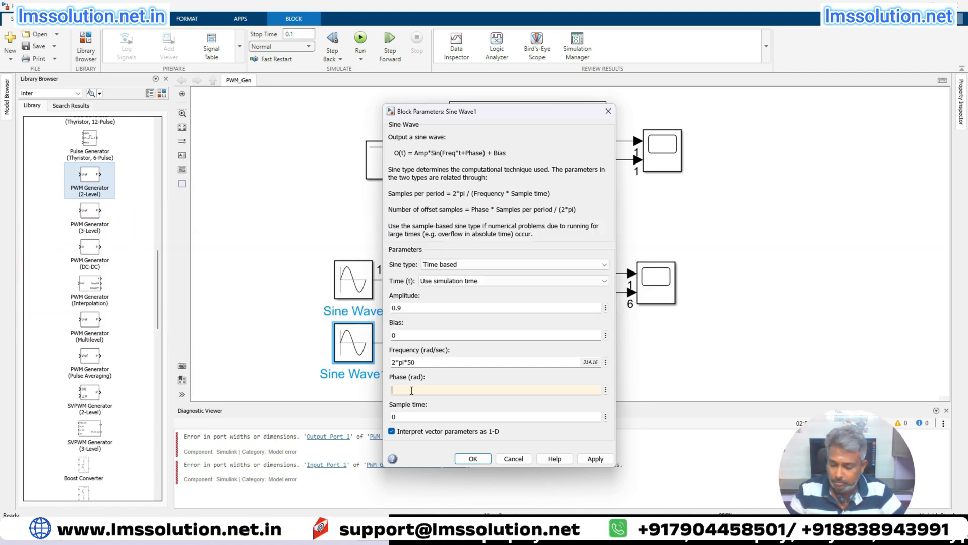
{"action": "type", "text": "pi*(60/180)"}
{"action": "key", "text": "Return"}
{"action": "double_click", "coordinate": [408, 389]}
{"action": "type", "text": "12"}
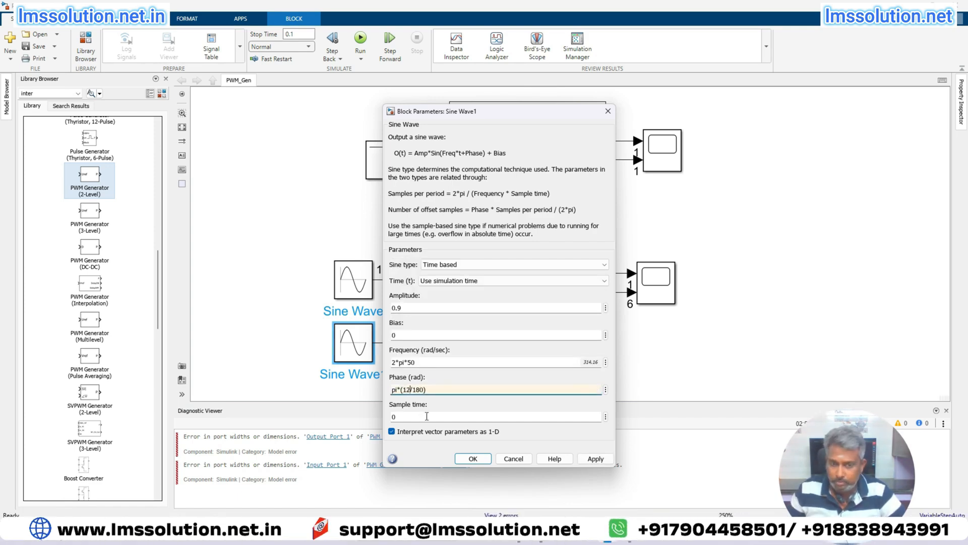
{"action": "type", "text": "0"}
{"action": "left_click", "coordinate": [590, 459]}
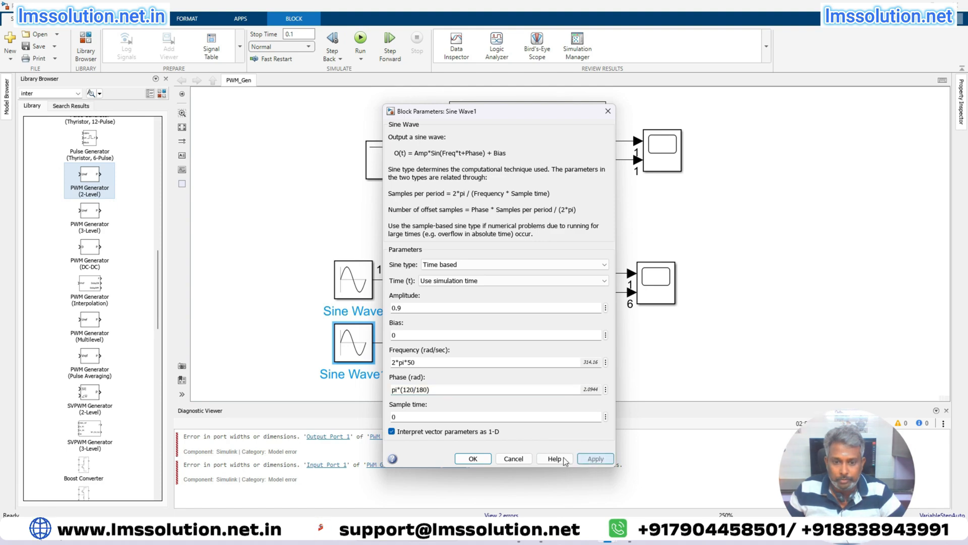
Add a third Sine Wave block below the others, wired to the Mux's third input, and edit its phase for the third reference.
{"action": "left_click", "coordinate": [473, 460]}
{"action": "left_click_drag", "start_coordinate": [355, 290], "coordinate": [349, 252]}
{"action": "left_click_drag", "start_coordinate": [354, 348], "coordinate": [355, 378]}
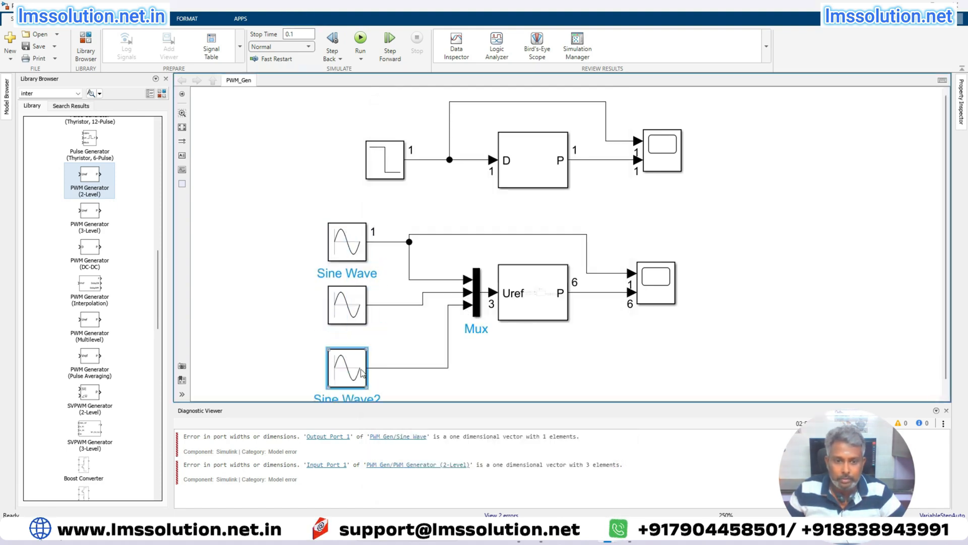
{"action": "double_click", "coordinate": [368, 369]}
{"action": "left_click", "coordinate": [395, 439]}
{"action": "type", "text": "2"}
Replace the line into Scope1's first input with a branch from the Mux output, and run the simulation.
{"action": "double_click", "coordinate": [646, 288]}
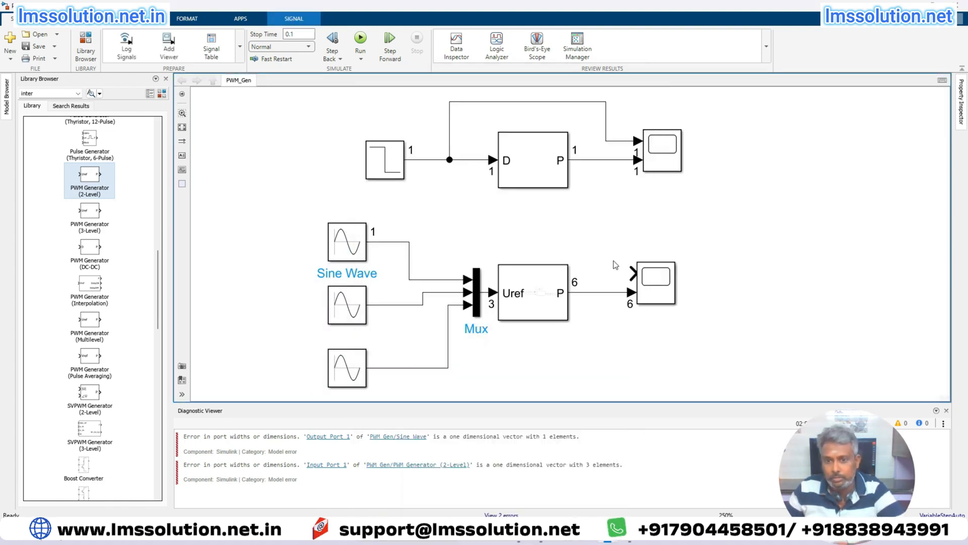
{"action": "left_click_drag", "start_coordinate": [633, 273], "coordinate": [485, 292]}
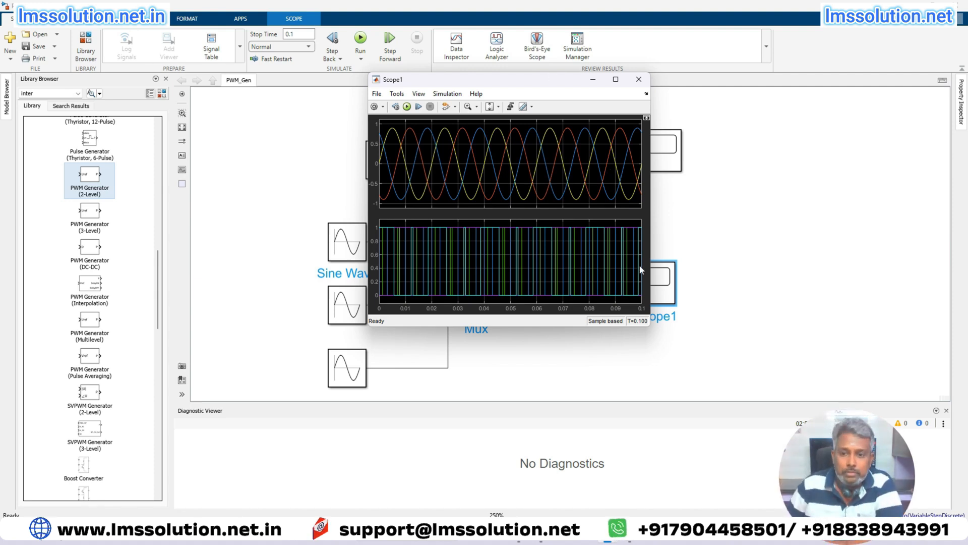
Enlarge the Scope1 window, zoom the time axis to about the first 0.02 s, and show the legends on both plots.
{"action": "left_click_drag", "start_coordinate": [650, 325], "coordinate": [760, 372]}
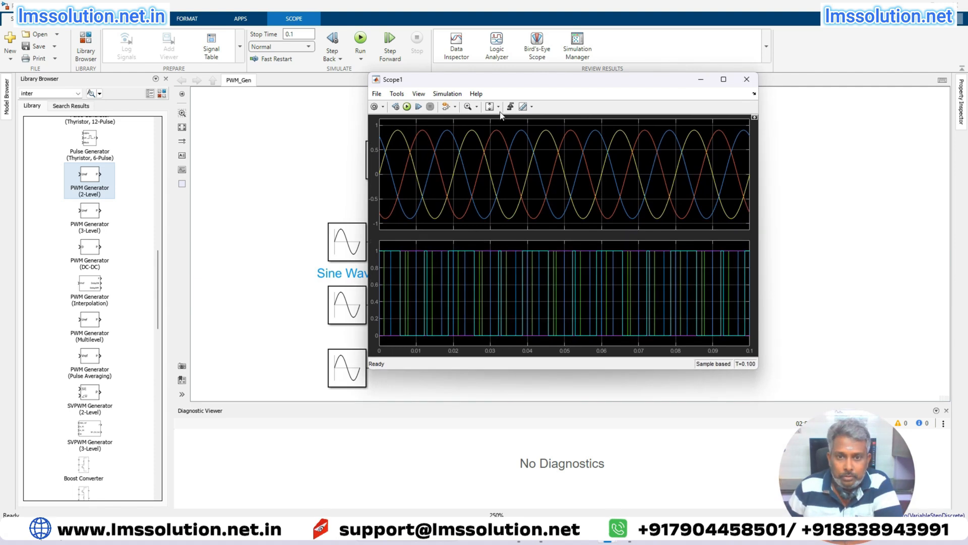
{"action": "left_click", "coordinate": [477, 107]}
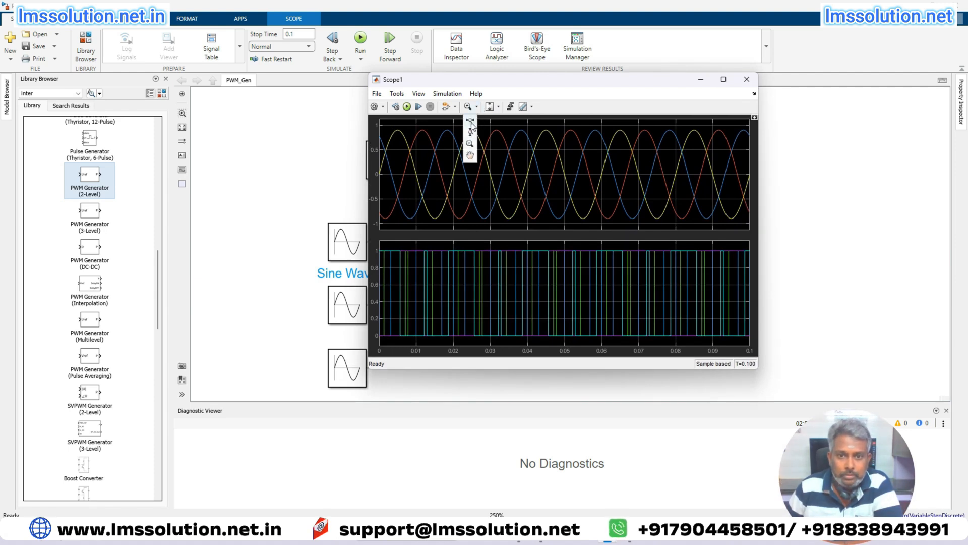
{"action": "left_click", "coordinate": [471, 124]}
{"action": "left_click_drag", "start_coordinate": [445, 248], "coordinate": [380, 248]}
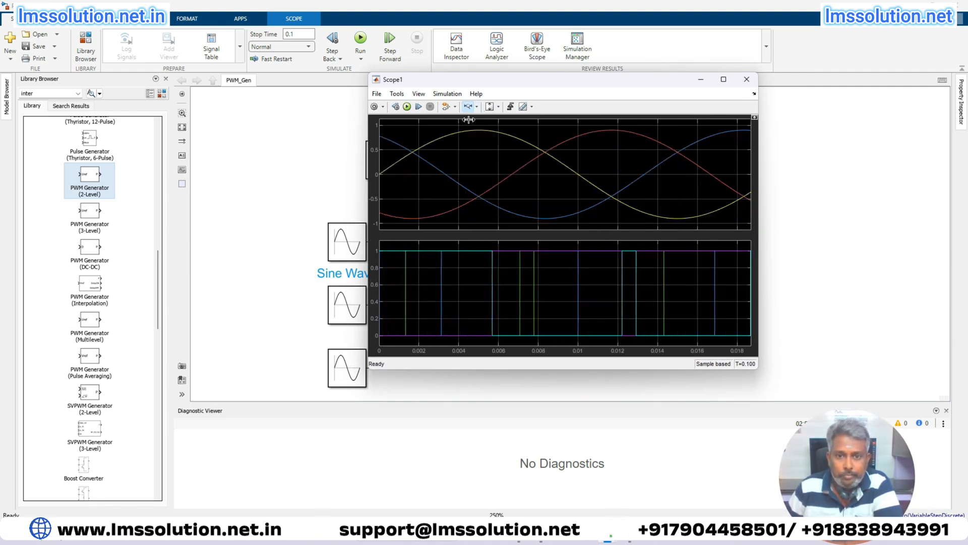
{"action": "right_click", "coordinate": [408, 117]}
{"action": "left_click", "coordinate": [433, 136]}
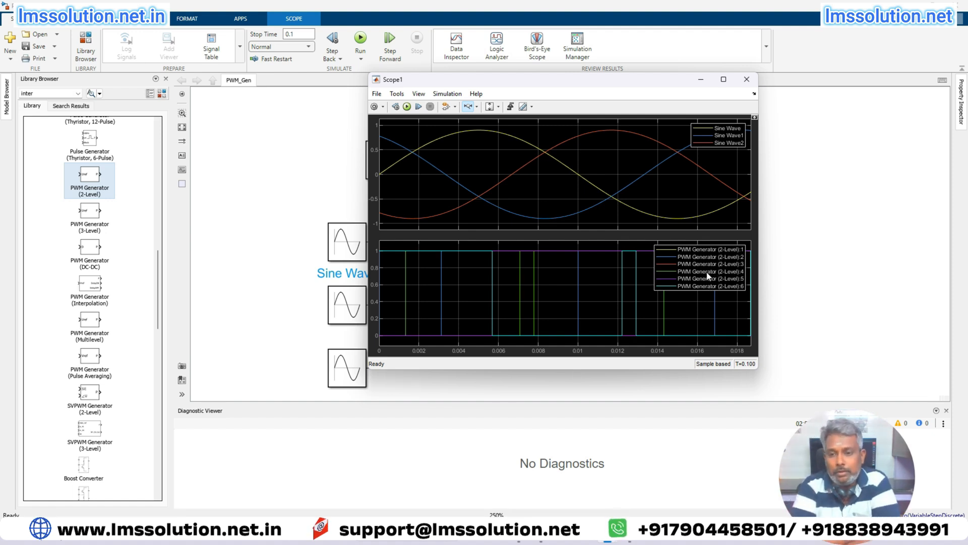
{"action": "left_click", "coordinate": [829, 201]}
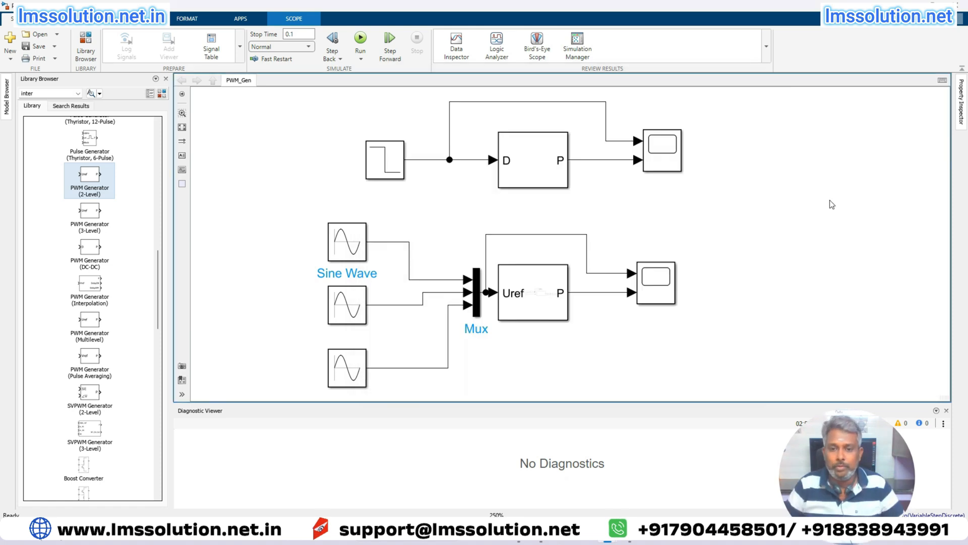
Set the generator type of the PWM Generator (2-Level) block to Single-phase full-bridge (4 pulses).
{"action": "double_click", "coordinate": [541, 271]}
{"action": "left_click", "coordinate": [677, 249]}
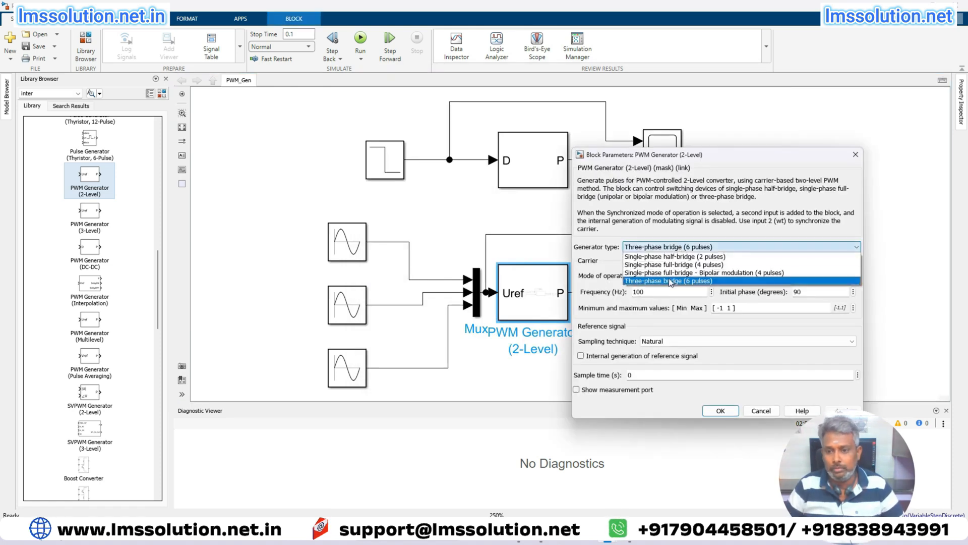
{"action": "left_click", "coordinate": [673, 264]}
{"action": "left_click", "coordinate": [761, 410]}
Move the Mux closer to the sine blocks and replace its output connections with the first Sine Wave feeding Uref and Scope1's first input.
{"action": "left_click", "coordinate": [472, 291]}
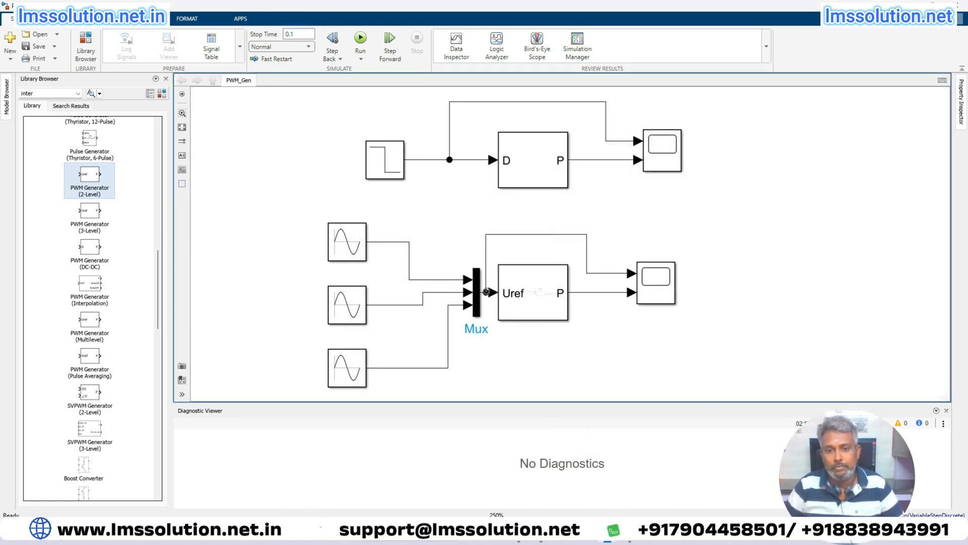
{"action": "left_click_drag", "start_coordinate": [475, 290], "coordinate": [431, 290]}
{"action": "left_click", "coordinate": [449, 293]}
{"action": "key", "text": "Delete"}
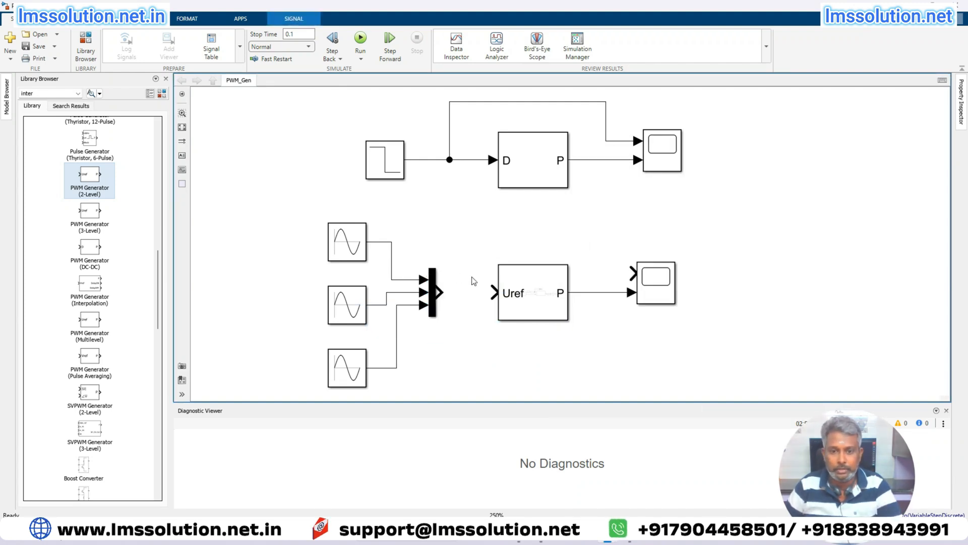
{"action": "left_click_drag", "start_coordinate": [492, 292], "coordinate": [391, 258]}
{"action": "left_click_drag", "start_coordinate": [632, 271], "coordinate": [467, 258]}
Run the simulation and examine the single-phase full-bridge pulses against the sine reference in Scope1.
{"action": "left_click", "coordinate": [643, 275]}
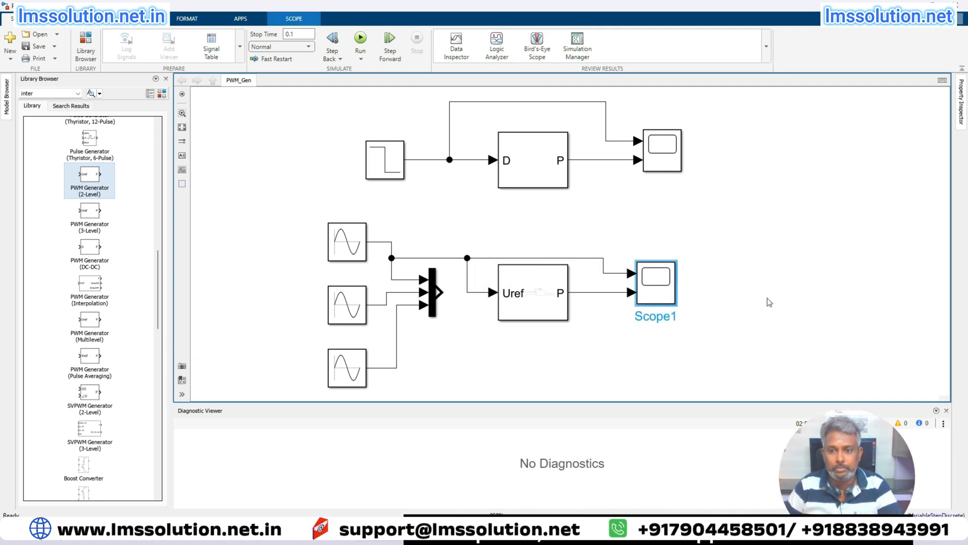
{"action": "key", "text": "ctrl+t"}
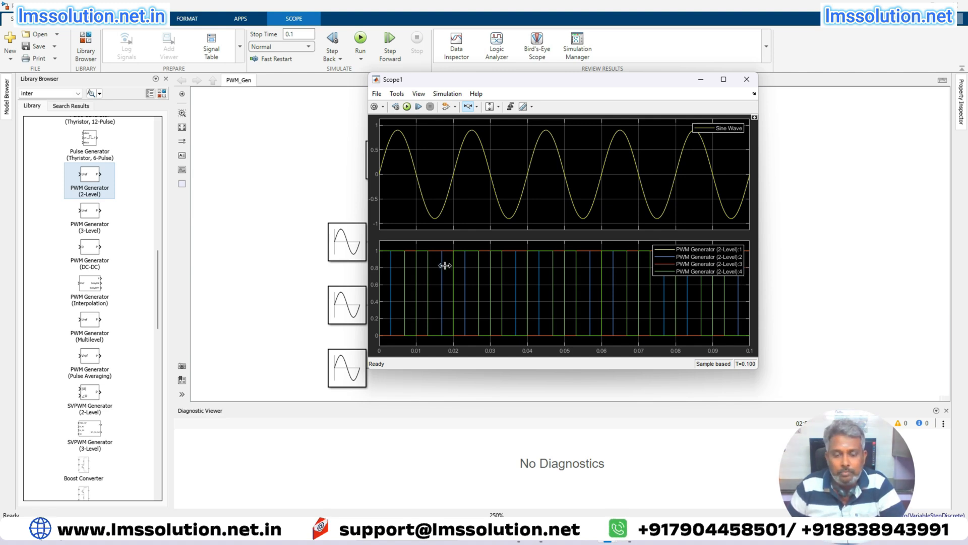
{"action": "left_click", "coordinate": [284, 278]}
Set the 2-Level generator type to Single-phase full-bridge - Bipolar modulation (4 pulses), and simulate to view the pulses in Scope1.
{"action": "double_click", "coordinate": [555, 289]}
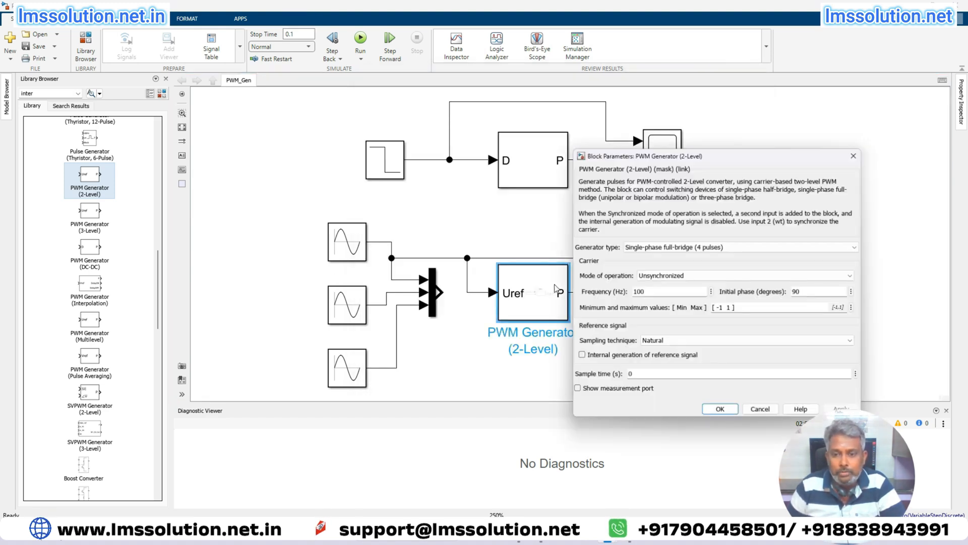
{"action": "left_click", "coordinate": [698, 248]}
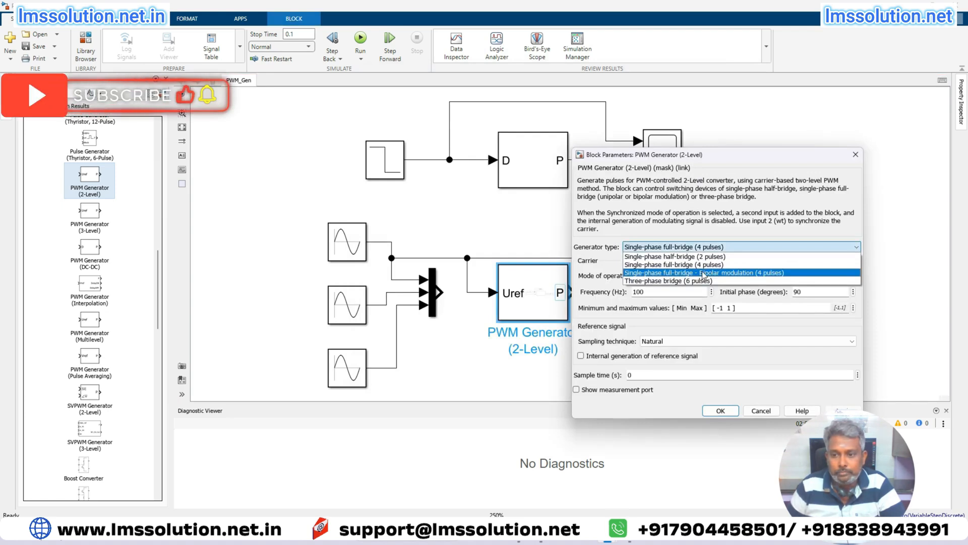
{"action": "left_click", "coordinate": [720, 273]}
{"action": "left_click", "coordinate": [720, 411]}
{"action": "double_click", "coordinate": [652, 278]}
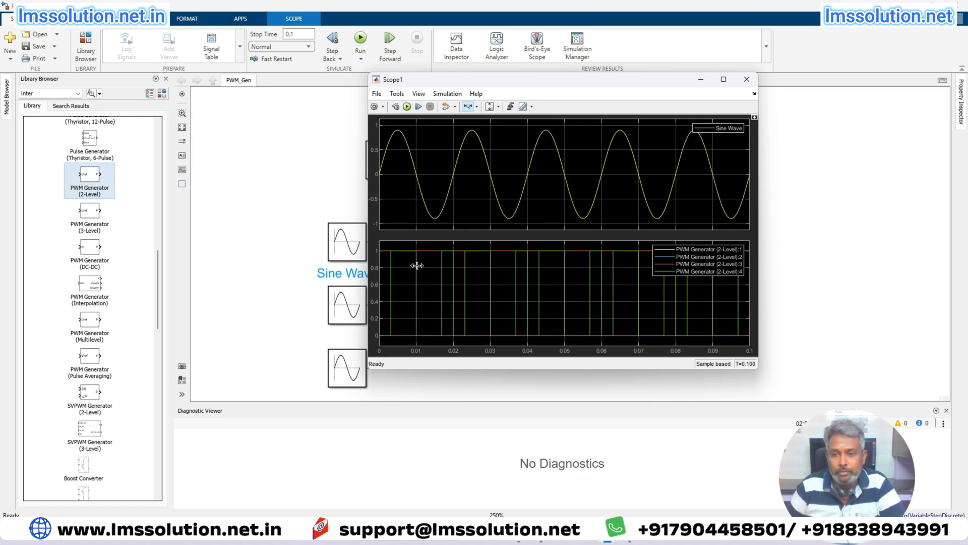
{"action": "left_click", "coordinate": [534, 296]}
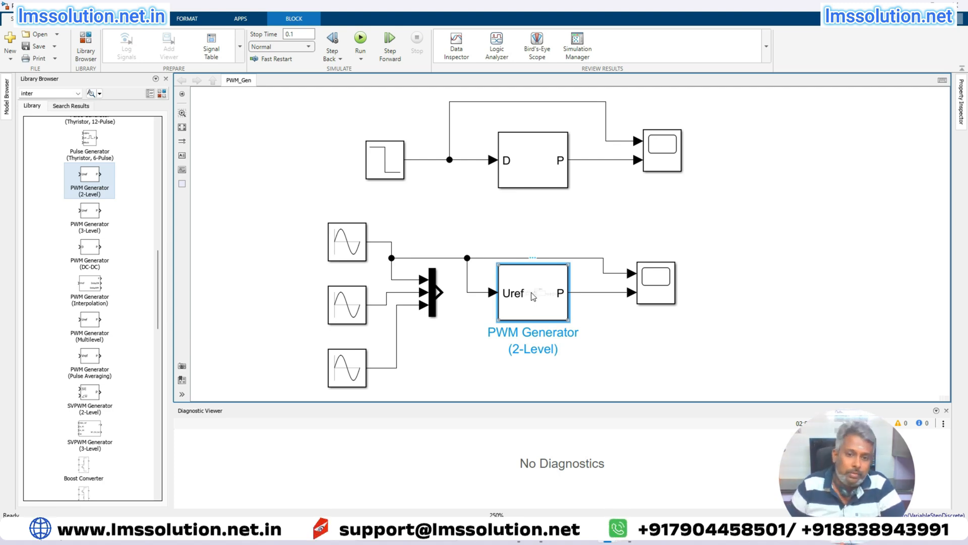
Add a PWM Generator (3-Level) block from the library to a free area beside Scope1.
{"action": "left_click", "coordinate": [291, 236]}
{"action": "left_click", "coordinate": [98, 230]}
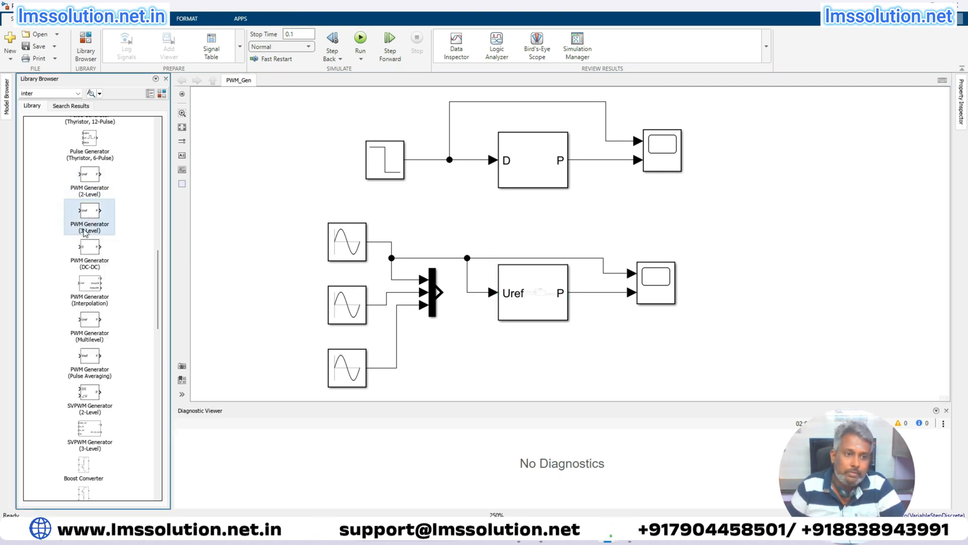
{"action": "left_click_drag", "start_coordinate": [89, 210], "coordinate": [761, 256]}
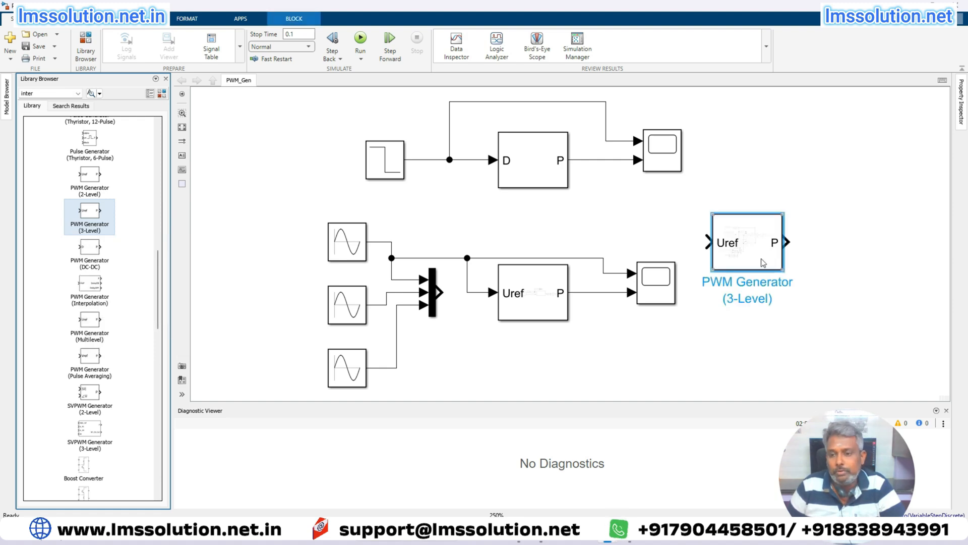
Review the 3-Level generator's type options and keep Three-phase bridge (12 pulses).
{"action": "double_click", "coordinate": [761, 256]}
{"action": "left_click", "coordinate": [696, 250]}
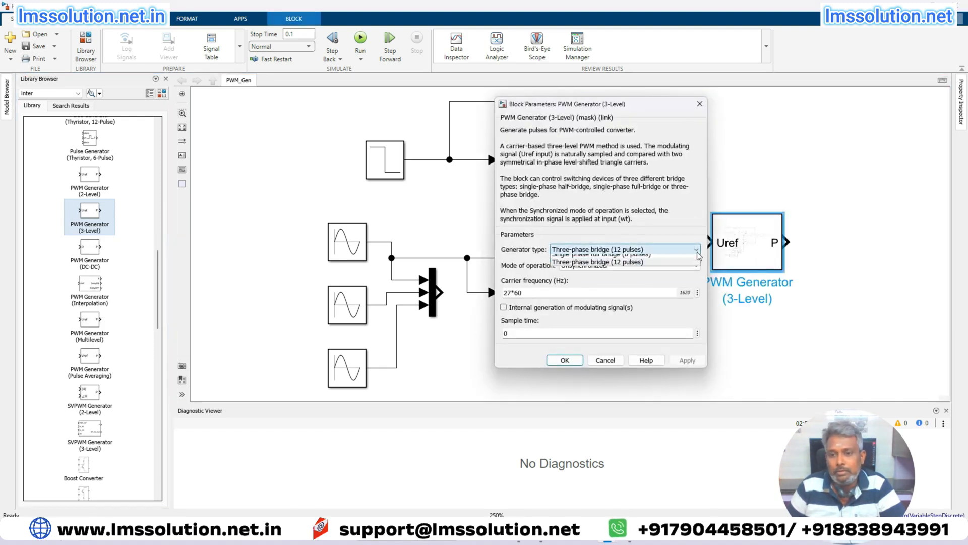
{"action": "left_click", "coordinate": [697, 250]}
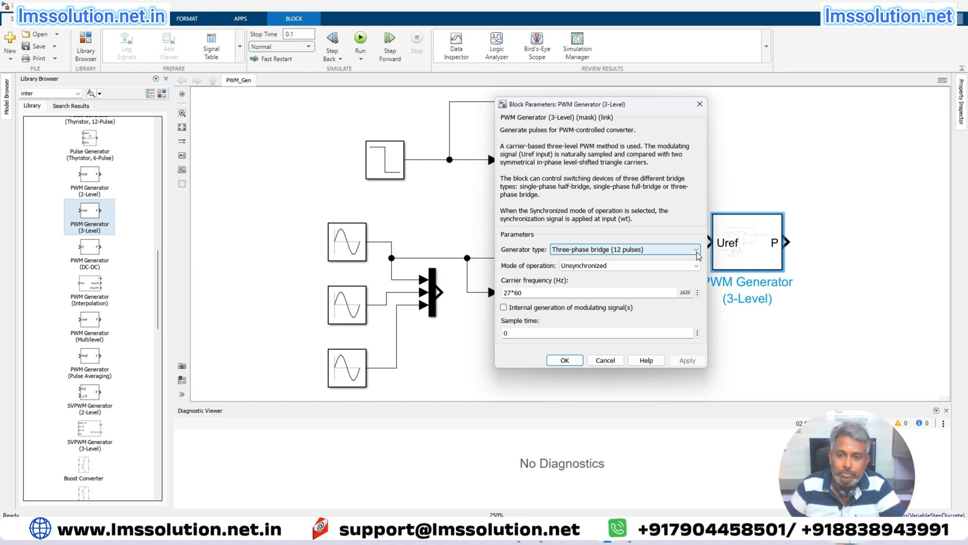
{"action": "key", "text": "Escape"}
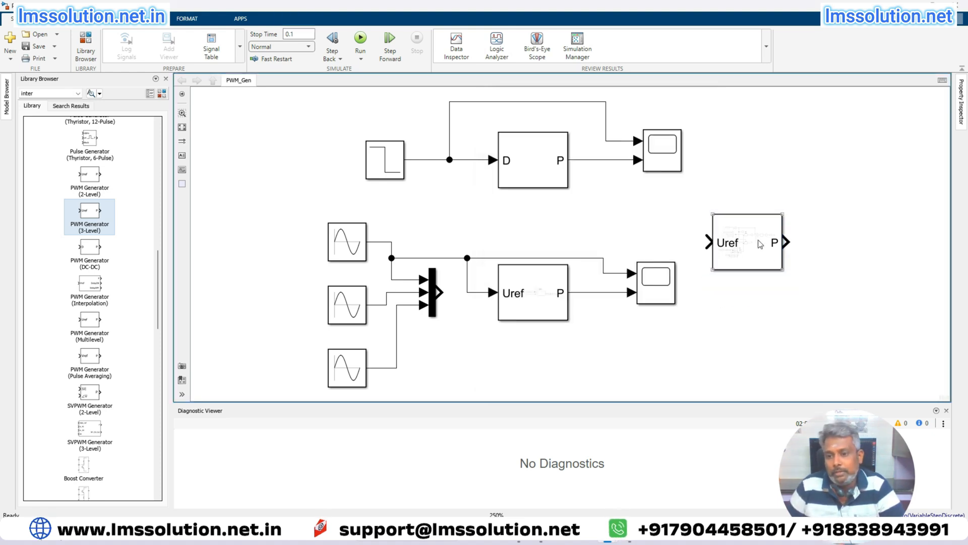
{"action": "left_click_drag", "start_coordinate": [757, 264], "coordinate": [757, 302]}
{"action": "double_click", "coordinate": [756, 301]}
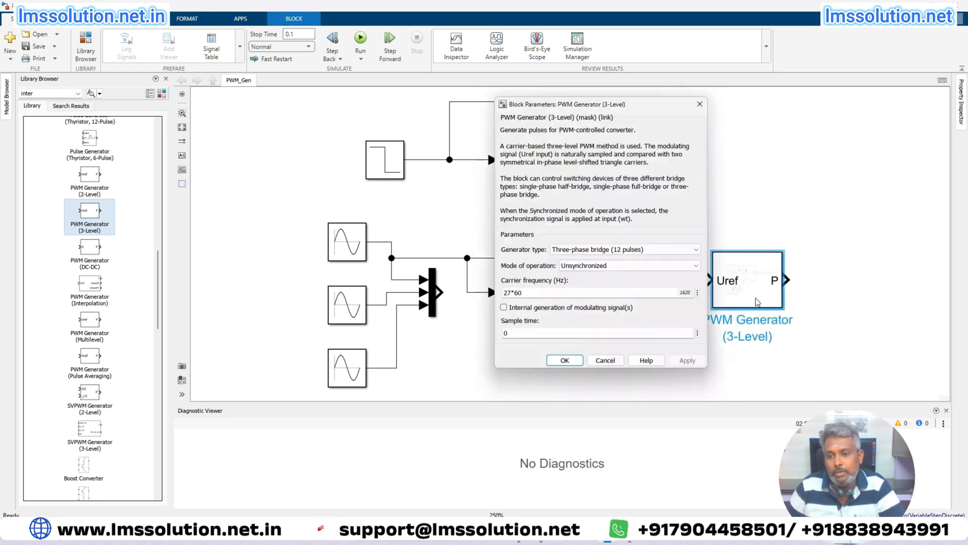
{"action": "left_click", "coordinate": [626, 248]}
{"action": "left_click", "coordinate": [598, 275]}
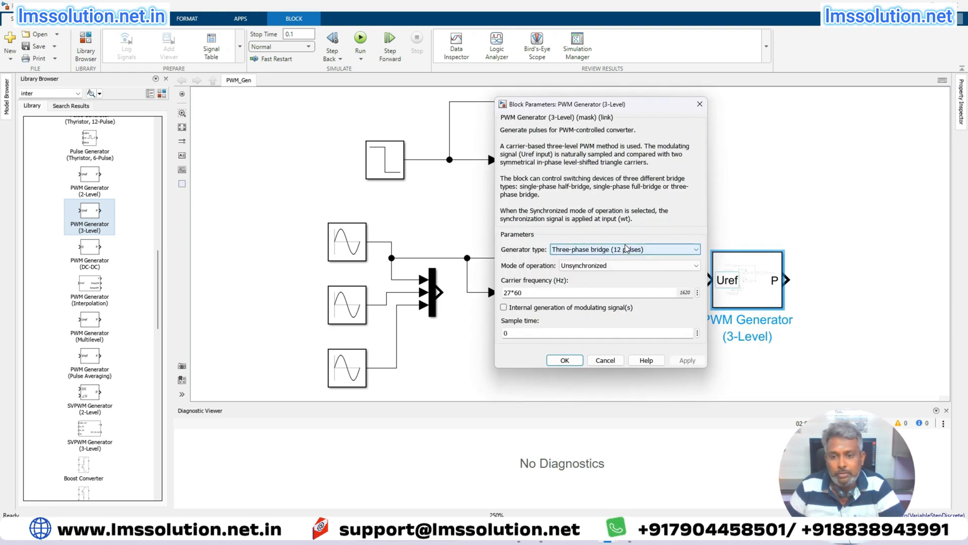
{"action": "left_click", "coordinate": [565, 360]}
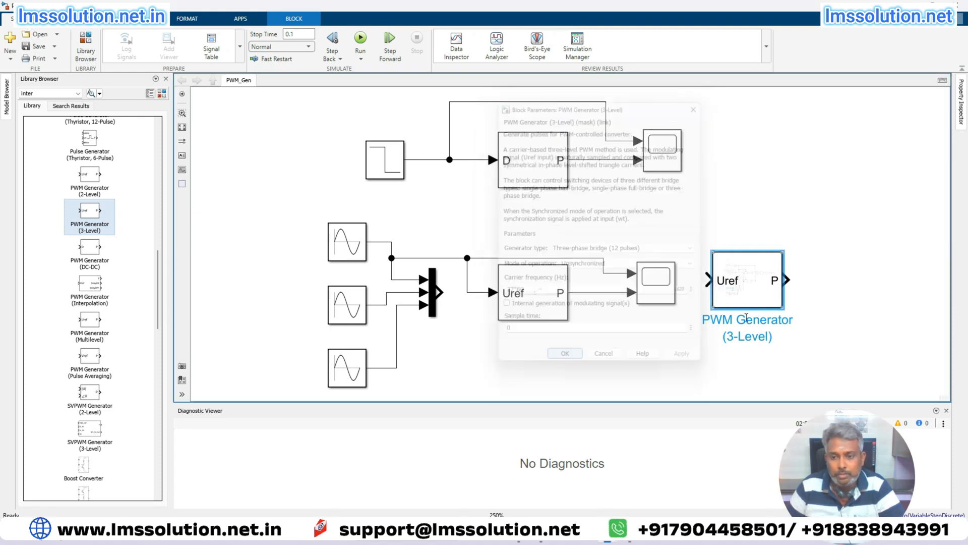
Place the 3-Level generator below the 2-Level generator, close the Diagnostic Viewer, and wire the Mux output to its Uref input.
{"action": "left_click_drag", "start_coordinate": [749, 312], "coordinate": [565, 406]}
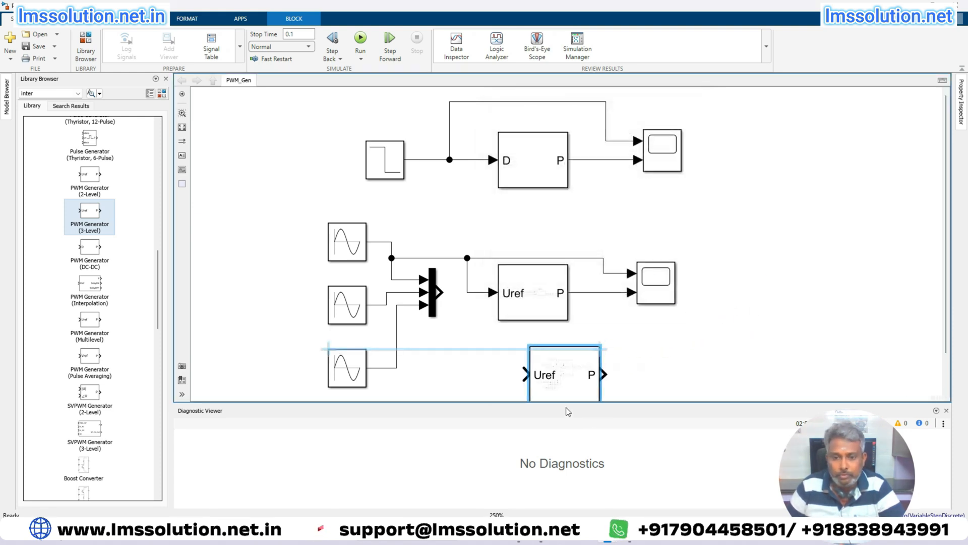
{"action": "left_click", "coordinate": [946, 410]}
{"action": "left_click_drag", "start_coordinate": [439, 292], "coordinate": [514, 424]}
Add a copy of Scope1 wired to the 3-Level generator's output and the Mux signal, and simulate to view the waveforms.
{"action": "left_click_drag", "start_coordinate": [655, 286], "coordinate": [656, 418]}
{"action": "left_click_drag", "start_coordinate": [591, 424], "coordinate": [633, 425]}
{"action": "left_click_drag", "start_coordinate": [632, 406], "coordinate": [445, 310]}
{"action": "double_click", "coordinate": [655, 415]}
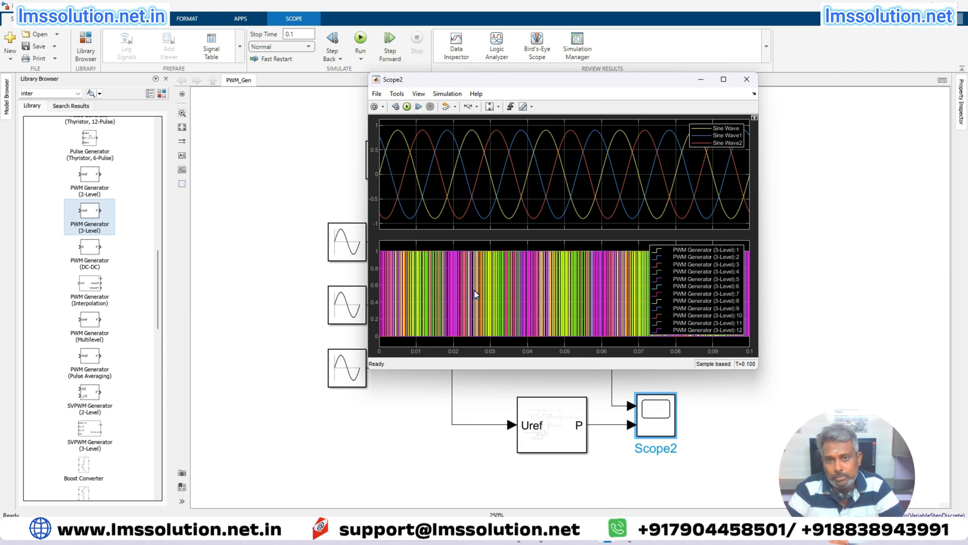
{"action": "left_click", "coordinate": [747, 79]}
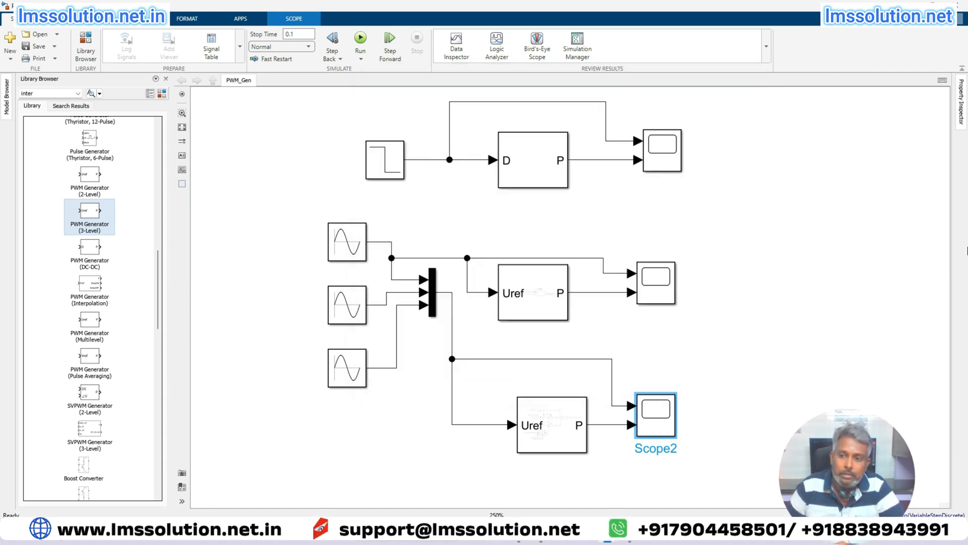
{"action": "left_click", "coordinate": [523, 176]}
{"action": "left_click", "coordinate": [523, 297]}
{"action": "left_click", "coordinate": [534, 410]}
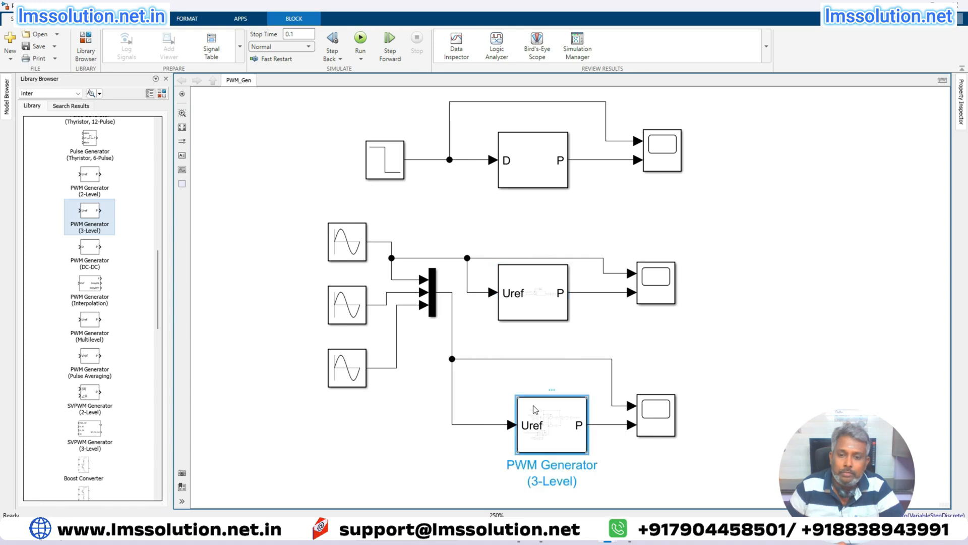
{"action": "left_click", "coordinate": [541, 185]}
{"action": "left_click", "coordinate": [549, 298]}
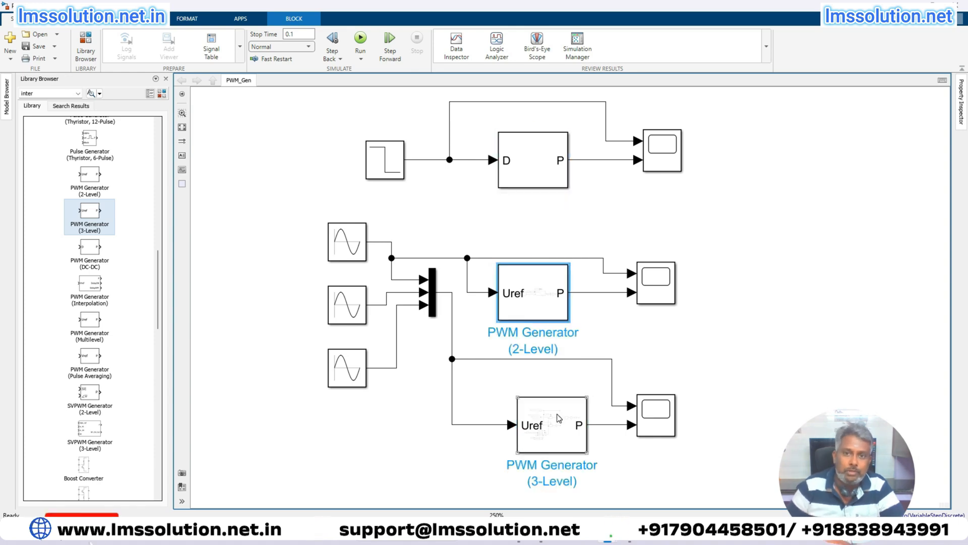